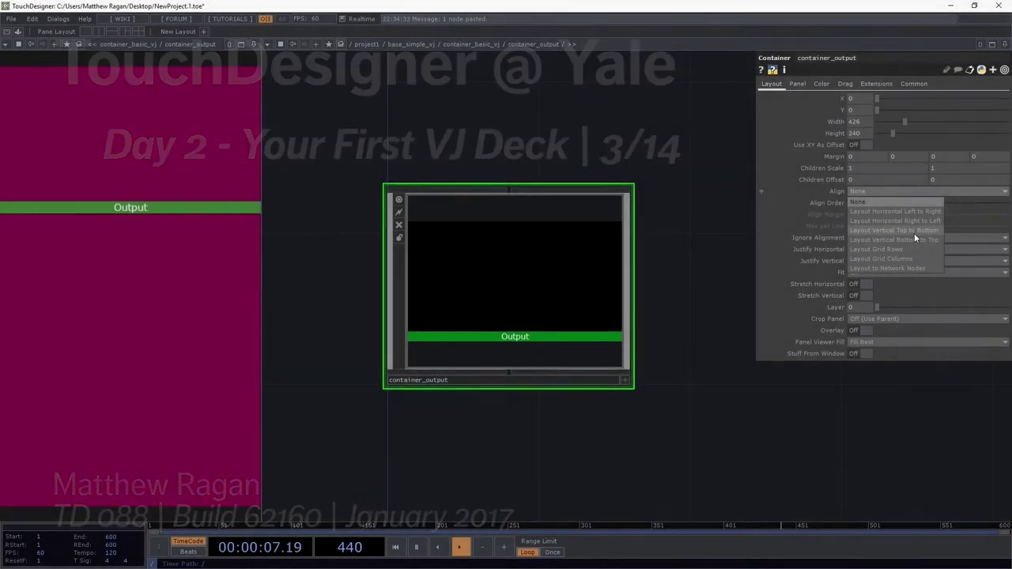
Set container_output's Align to Layout Vertical Top to Bottom and its bottom border to Border A
{"action": "left_click", "coordinate": [915, 233]}
{"action": "scroll", "coordinate": [538, 253], "scroll_direction": "up", "scroll_amount": 2}
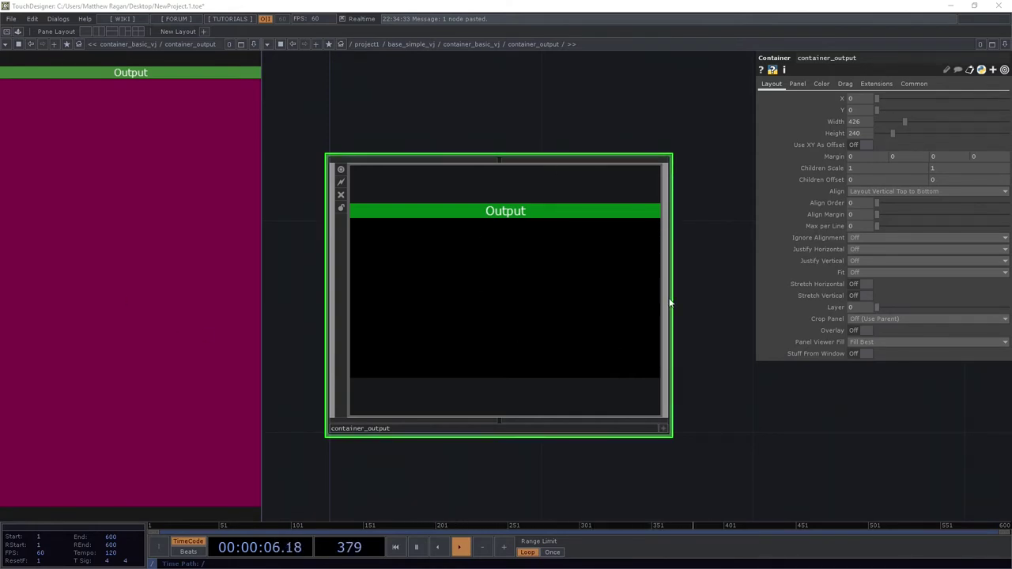
{"action": "left_click", "coordinate": [798, 83]}
{"action": "left_click", "coordinate": [823, 84]}
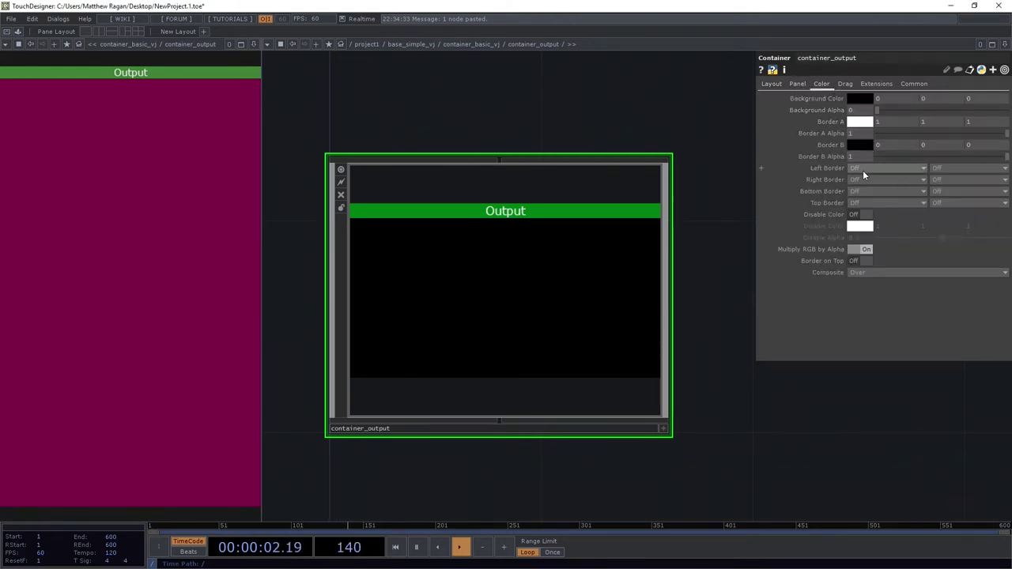
{"action": "left_click", "coordinate": [864, 193]}
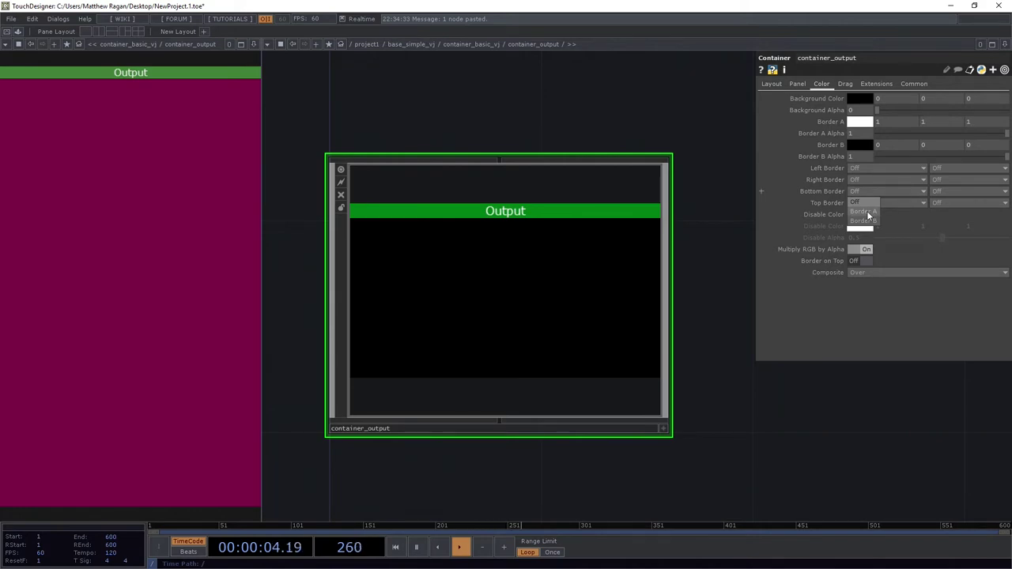
{"action": "left_click", "coordinate": [865, 211]}
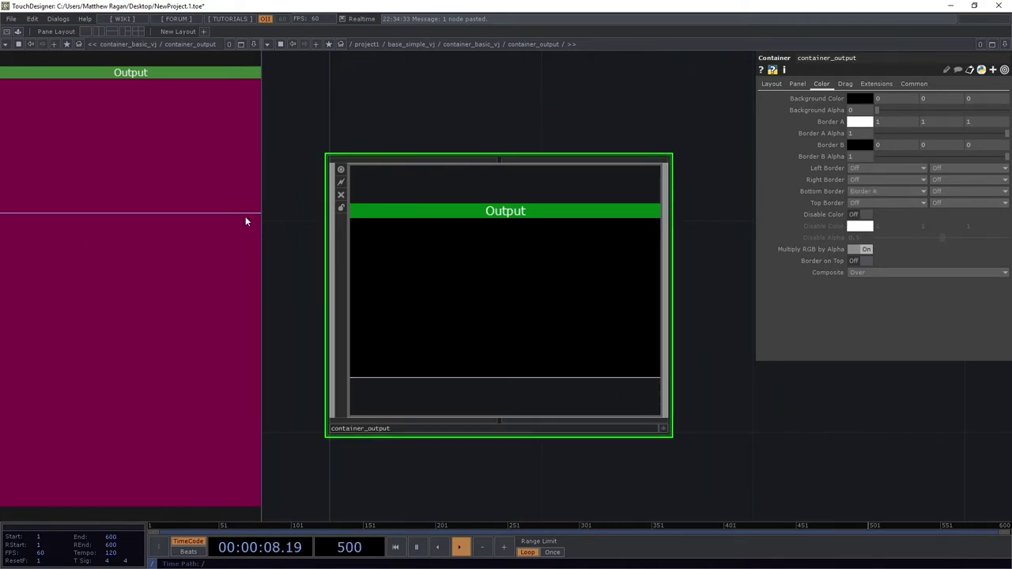
Paste a copy of the output container below the original and set the copy's Align Order to 1
{"action": "left_click", "coordinate": [766, 83]}
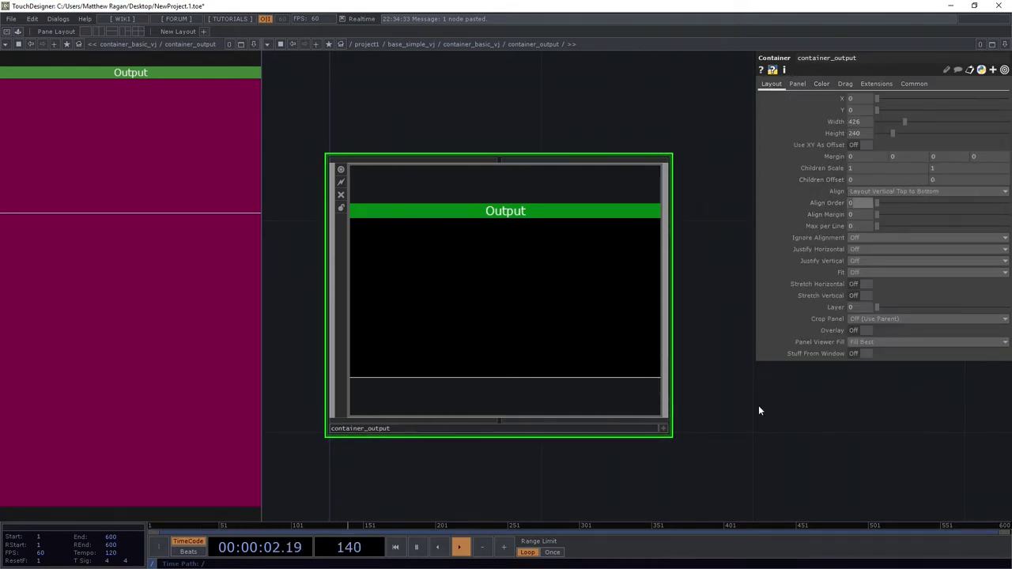
{"action": "scroll", "coordinate": [759, 411], "scroll_direction": "down", "scroll_amount": 2}
{"action": "left_click_drag", "start_coordinate": [716, 325], "coordinate": [623, 230]}
{"action": "scroll", "coordinate": [595, 402], "scroll_direction": "down", "scroll_amount": 1}
{"action": "left_click_drag", "start_coordinate": [594, 402], "coordinate": [589, 355]}
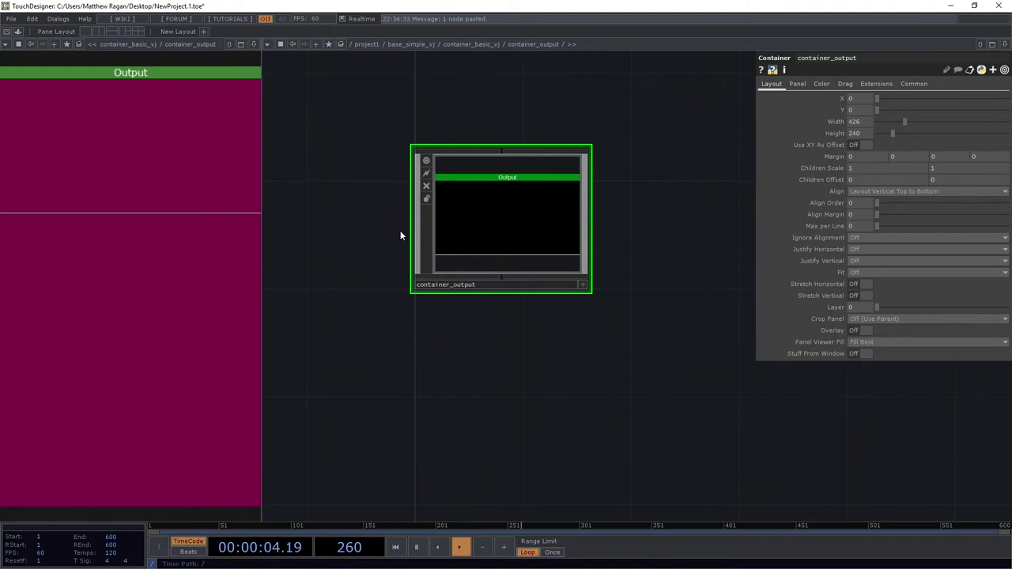
{"action": "key", "text": "ctrl+v"}
{"action": "left_click_drag", "start_coordinate": [459, 287], "coordinate": [458, 363]}
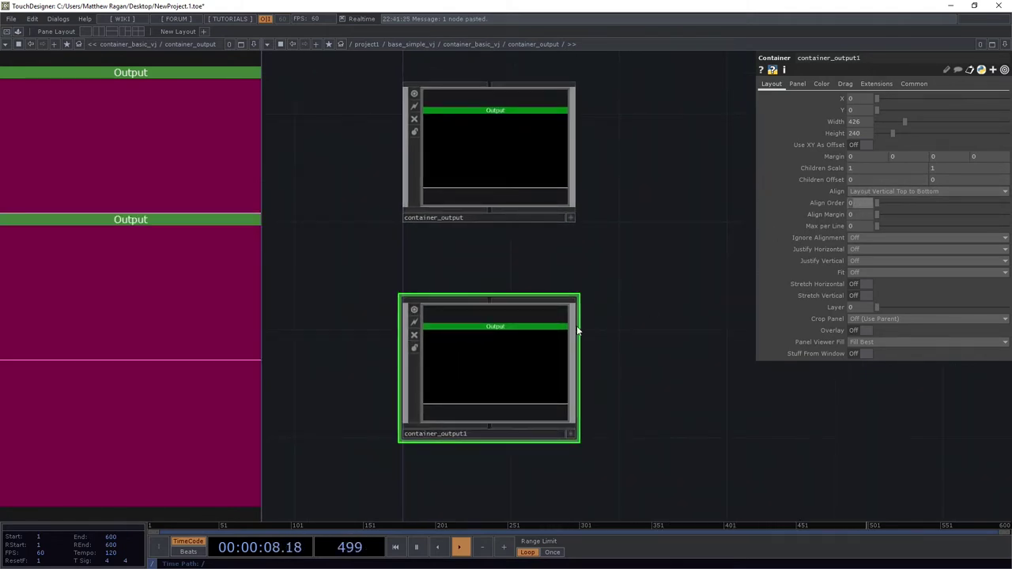
{"action": "type", "text": "1"}
{"action": "key", "text": "Return"}
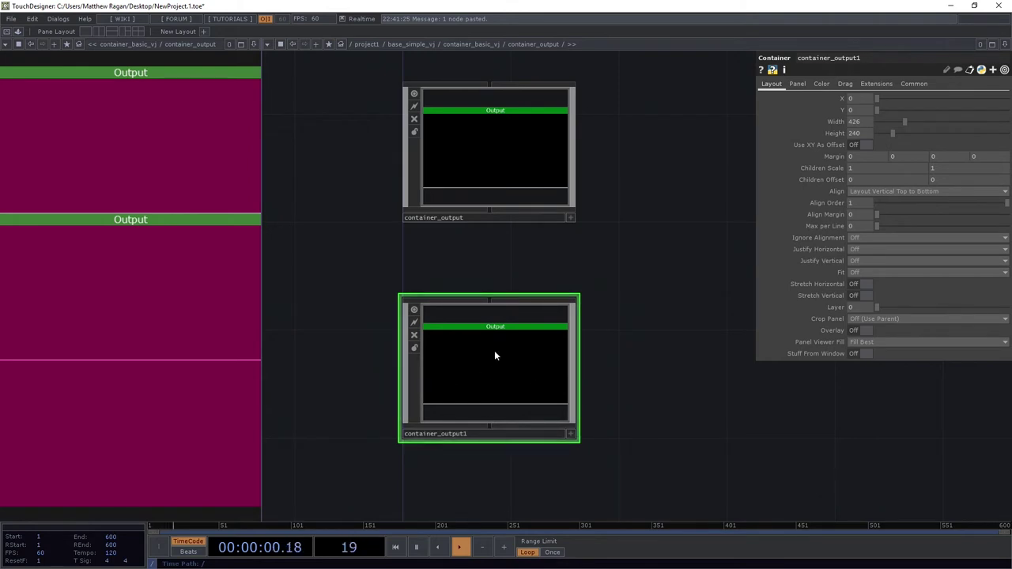
Paste another copy of the container below container_output1 and set its Align Order to 2
{"action": "left_click_drag", "start_coordinate": [583, 389], "coordinate": [558, 257]}
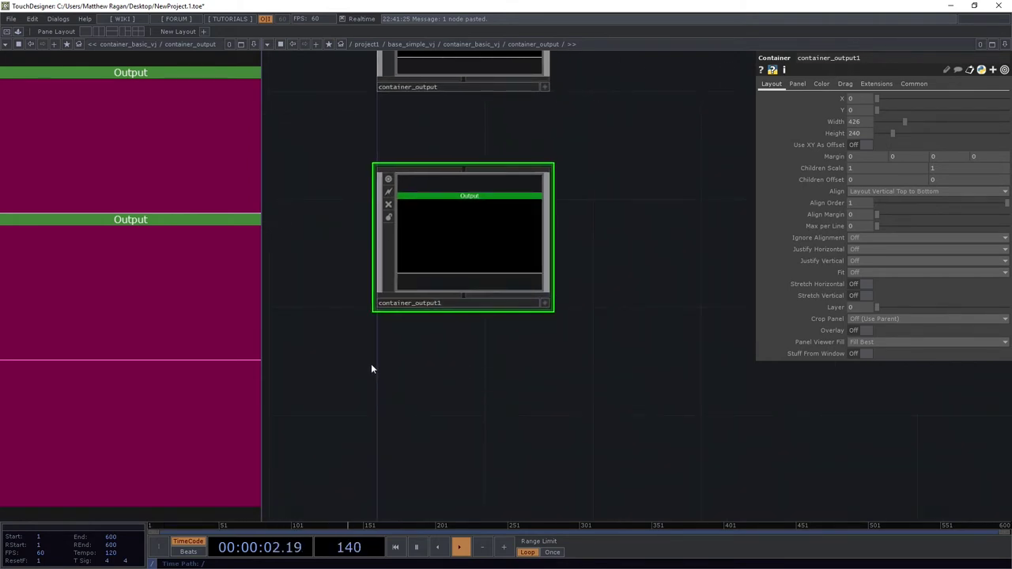
{"action": "key", "text": "ctrl+v"}
{"action": "left_click_drag", "start_coordinate": [624, 431], "coordinate": [611, 210]}
{"action": "scroll", "coordinate": [591, 333], "scroll_direction": "up", "scroll_amount": 2}
{"action": "left_click_drag", "start_coordinate": [517, 160], "coordinate": [498, 382]}
{"action": "scroll", "coordinate": [502, 384], "scroll_direction": "down", "scroll_amount": 3}
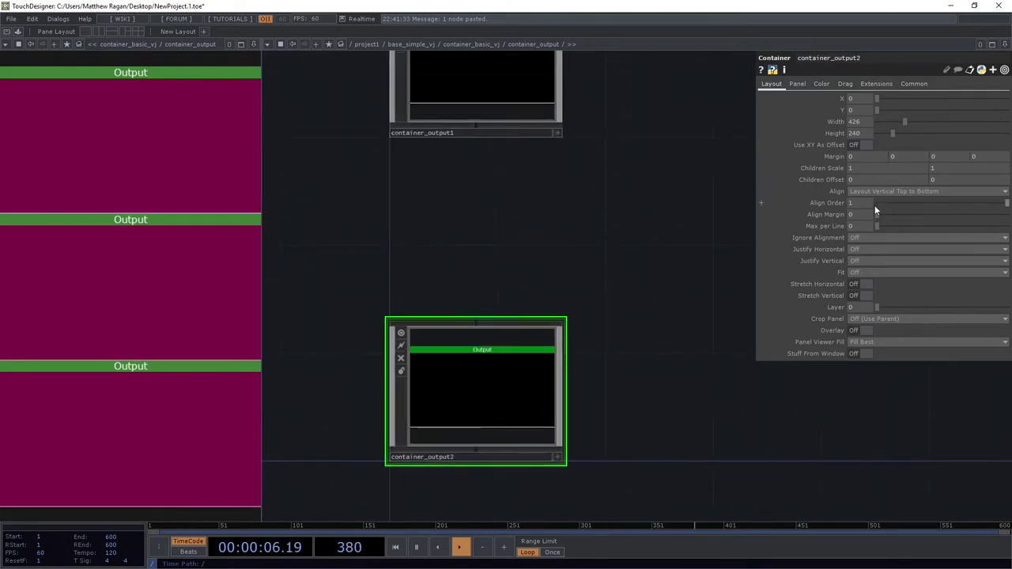
{"action": "left_click_drag", "start_coordinate": [688, 218], "coordinate": [651, 345]}
{"action": "scroll", "coordinate": [650, 348], "scroll_direction": "down", "scroll_amount": 3}
{"action": "left_click_drag", "start_coordinate": [656, 103], "coordinate": [535, 372]}
{"action": "scroll", "coordinate": [538, 304], "scroll_direction": "up", "scroll_amount": 2}
{"action": "left_click_drag", "start_coordinate": [401, 410], "coordinate": [392, 299]}
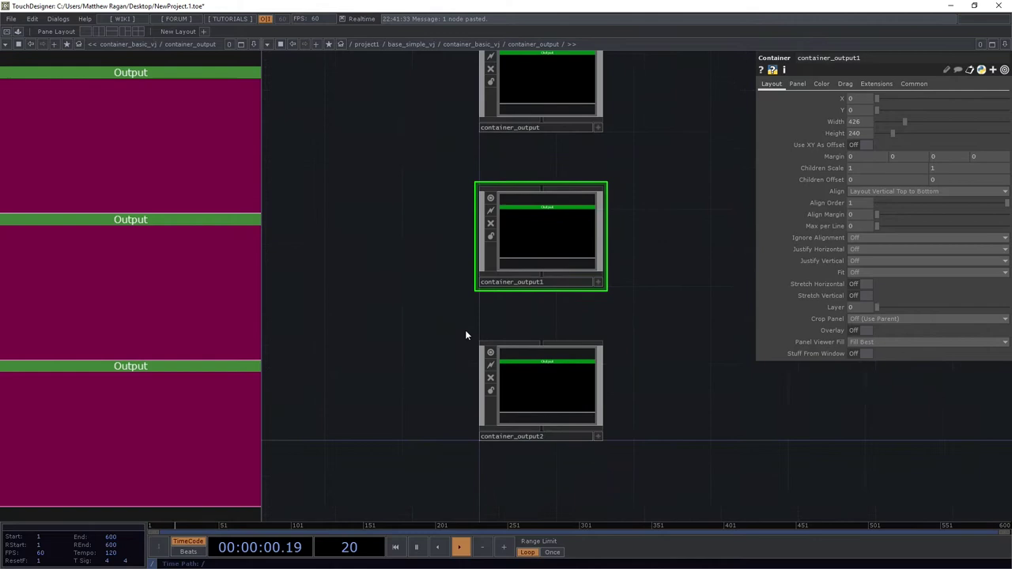
{"action": "scroll", "coordinate": [522, 356], "scroll_direction": "up", "scroll_amount": 2}
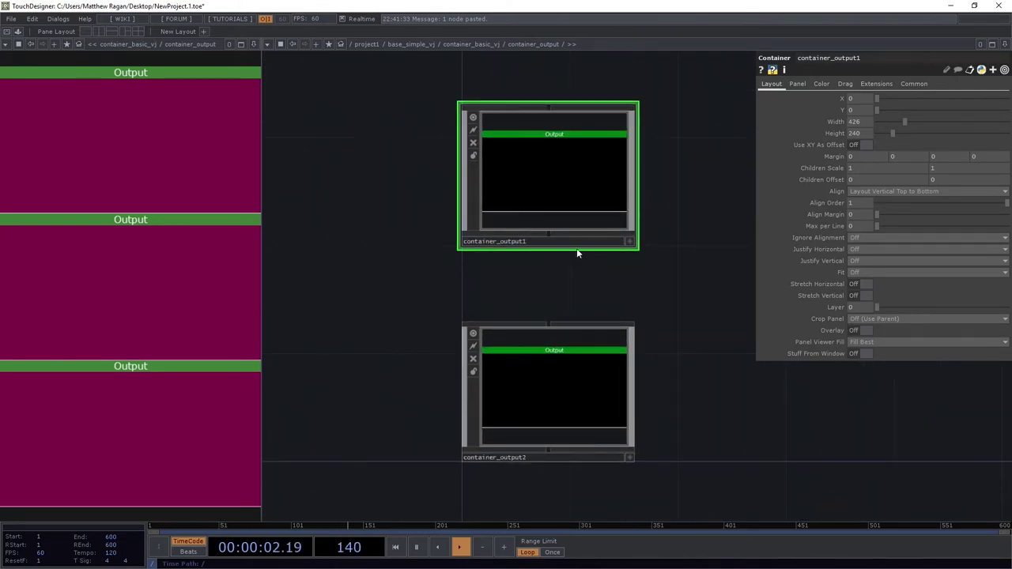
{"action": "left_click", "coordinate": [806, 86]}
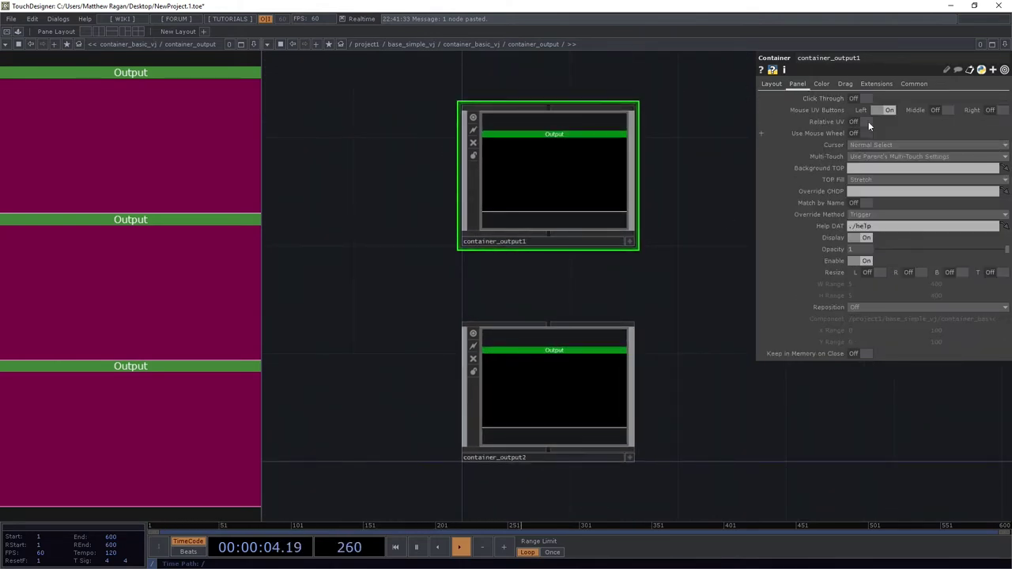
{"action": "left_click", "coordinate": [819, 84]}
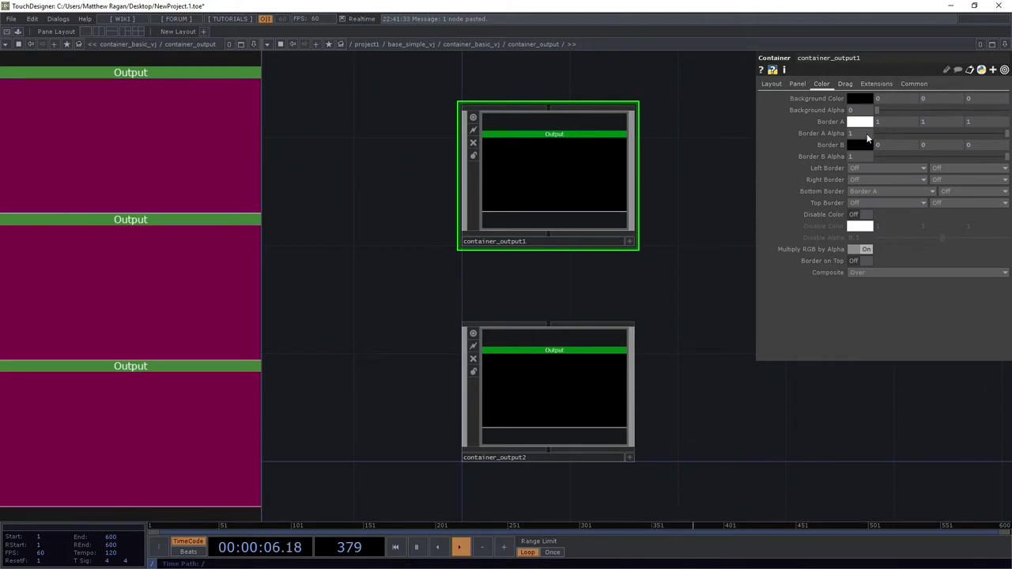
{"action": "left_click", "coordinate": [870, 190]}
{"action": "left_click", "coordinate": [865, 202]}
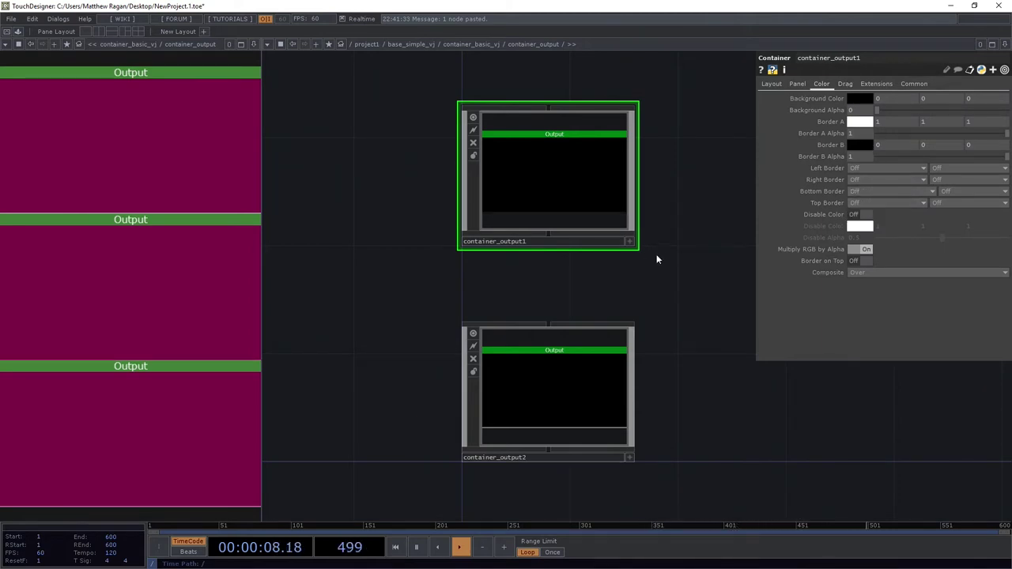
{"action": "left_click", "coordinate": [865, 192]}
{"action": "left_click", "coordinate": [864, 211]}
Set the bottom border of container_output2 to Off
{"action": "left_click", "coordinate": [543, 402]}
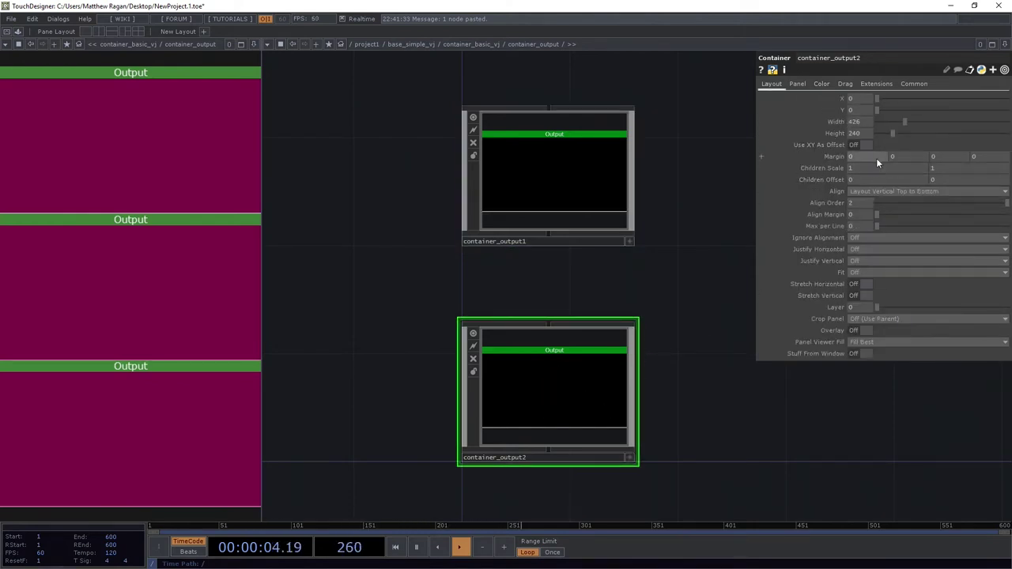
{"action": "left_click", "coordinate": [814, 85]}
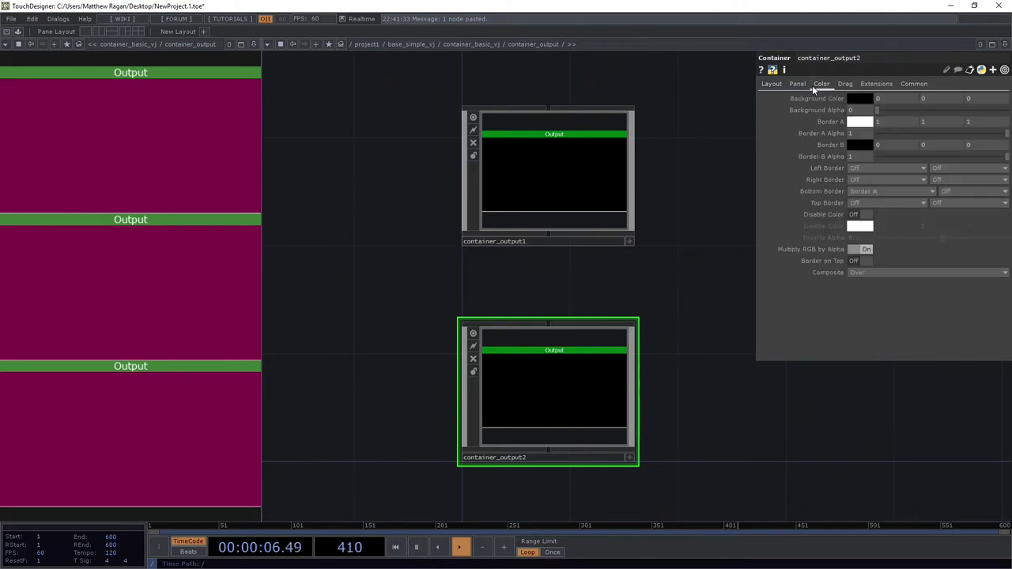
{"action": "left_click", "coordinate": [875, 202]}
{"action": "left_click", "coordinate": [860, 203]}
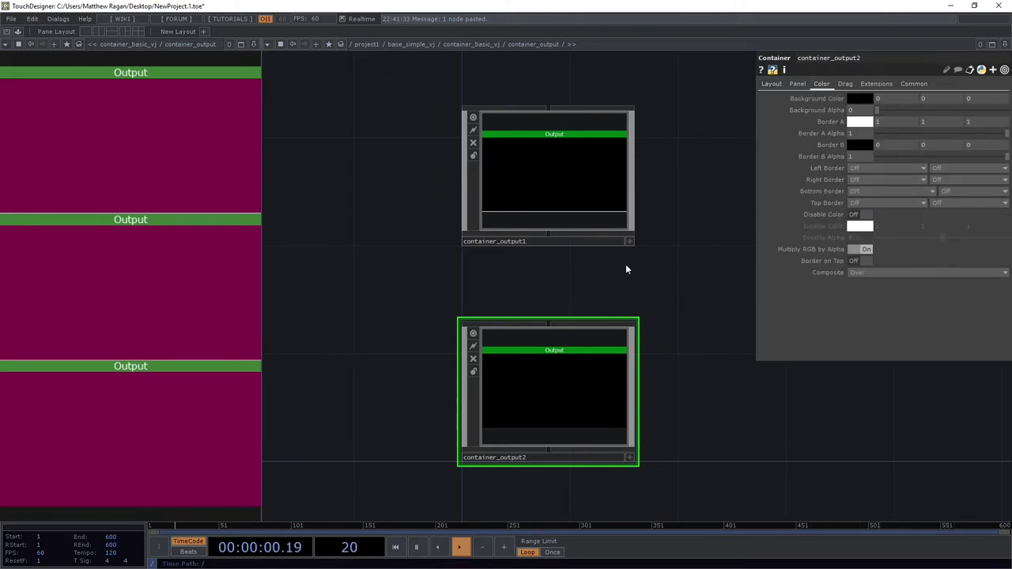
Rename container_output1 as container_a
{"action": "left_click", "coordinate": [514, 242]}
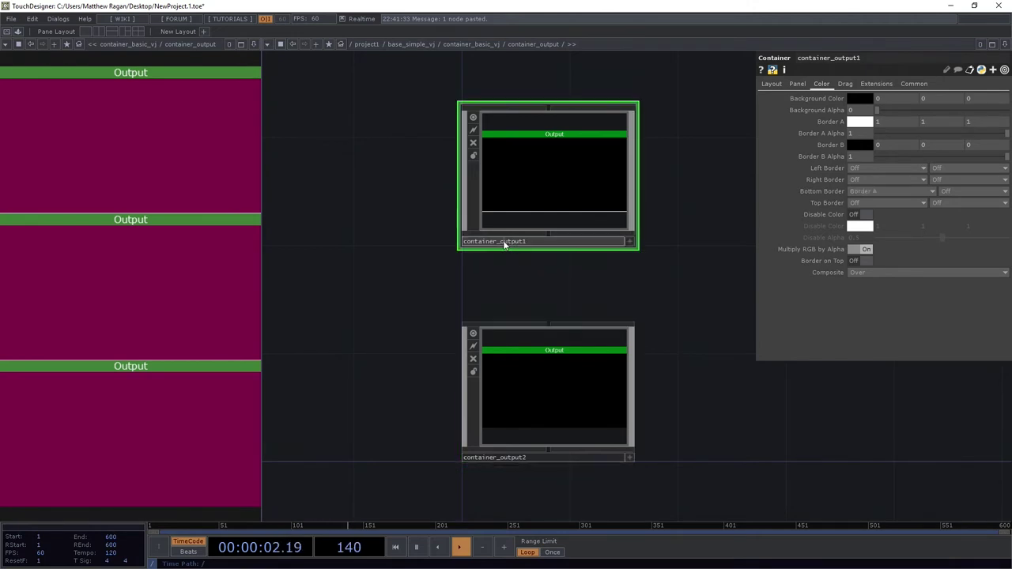
{"action": "left_click_drag", "start_coordinate": [505, 242], "coordinate": [564, 243]}
{"action": "type", "text": "o"}
{"action": "key", "text": "Return"}
Rename container_output2 as container_b
{"action": "left_click", "coordinate": [506, 460]}
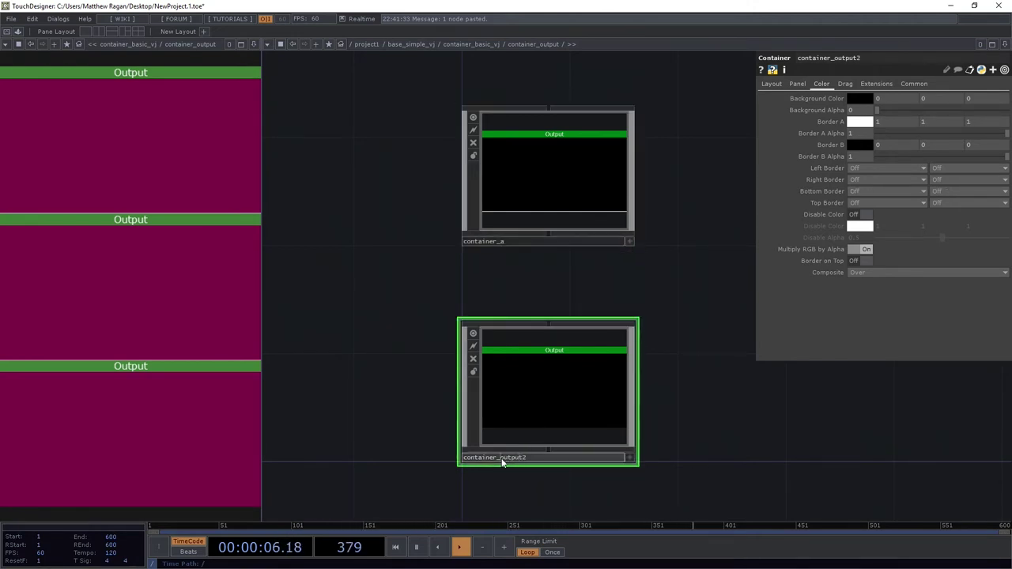
{"action": "left_click_drag", "start_coordinate": [502, 462], "coordinate": [554, 465]}
{"action": "type", "text": "b"}
{"action": "key", "text": "Return"}
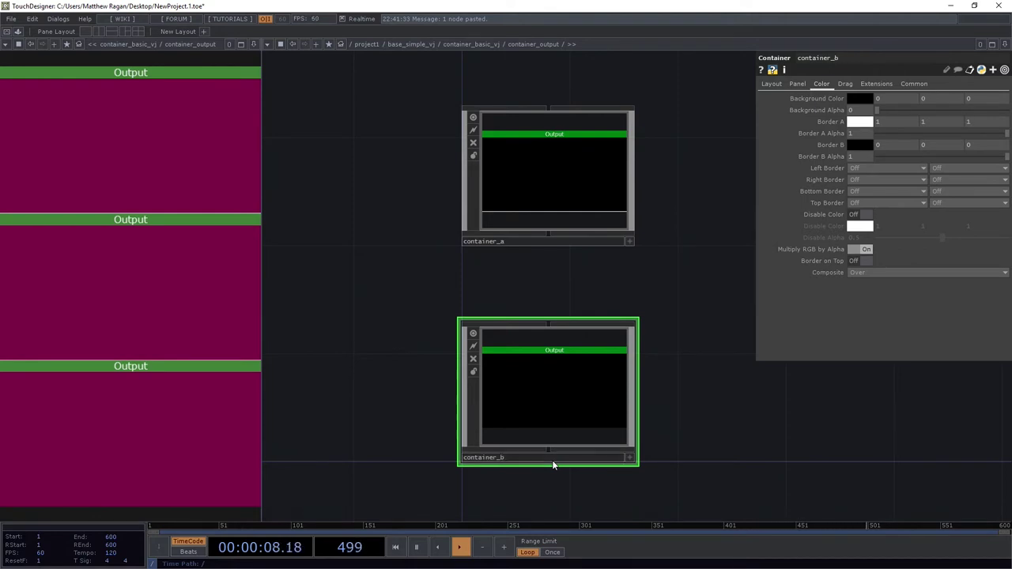
Inside container_a, set the label container's background color to dark blue (0, 0.0921569, 0.5)
{"action": "left_click_drag", "start_coordinate": [424, 161], "coordinate": [377, 291]}
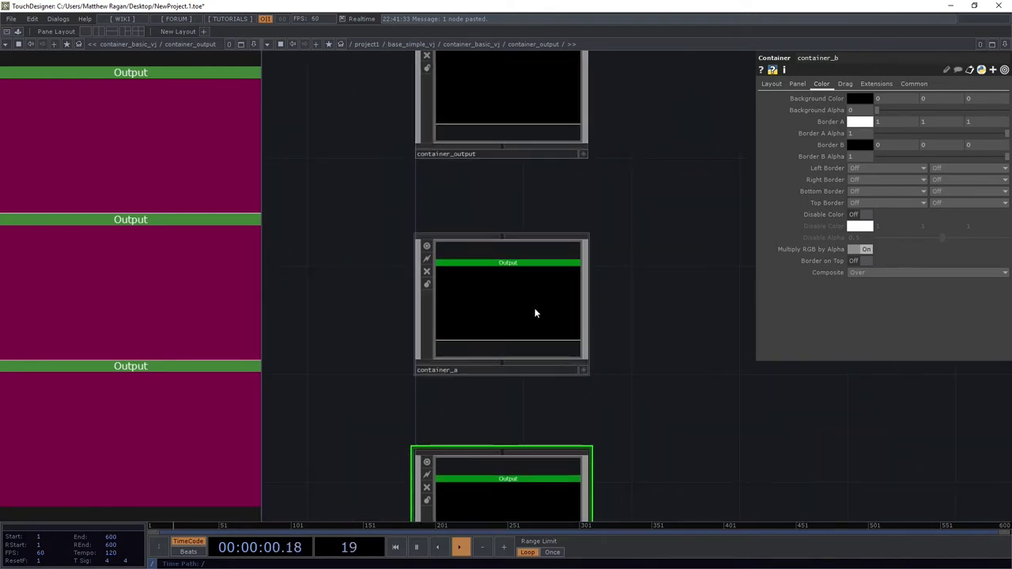
{"action": "left_click", "coordinate": [535, 308]}
{"action": "scroll", "coordinate": [535, 308], "scroll_direction": "up", "scroll_amount": 5}
{"action": "key", "text": "p"}
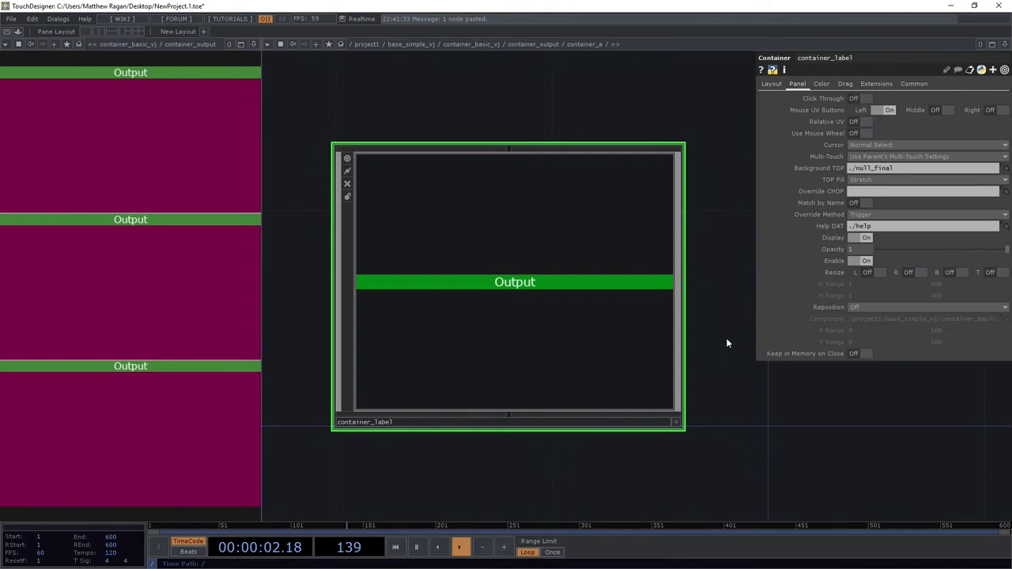
{"action": "left_click", "coordinate": [822, 83]}
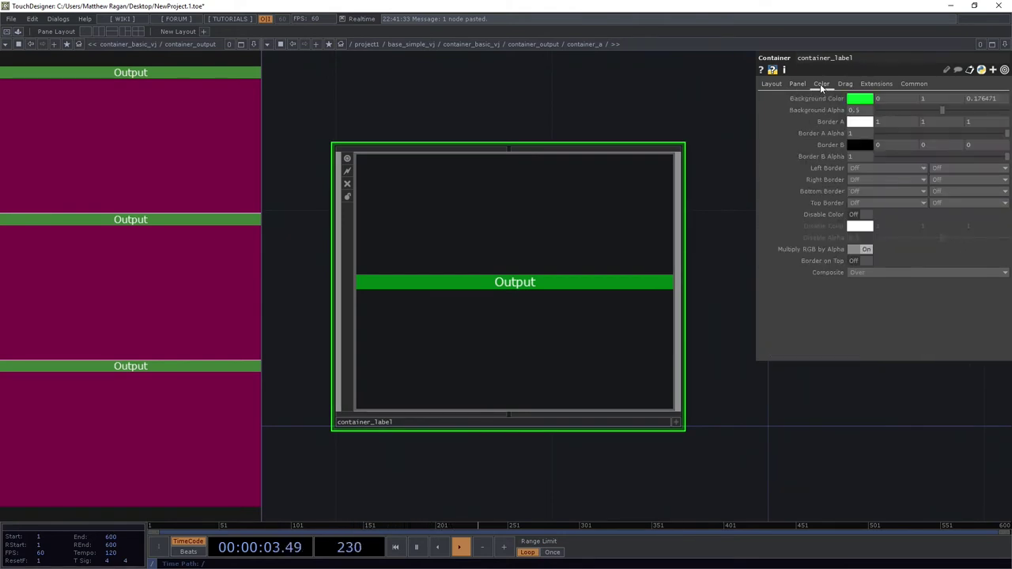
{"action": "left_click", "coordinate": [864, 101]}
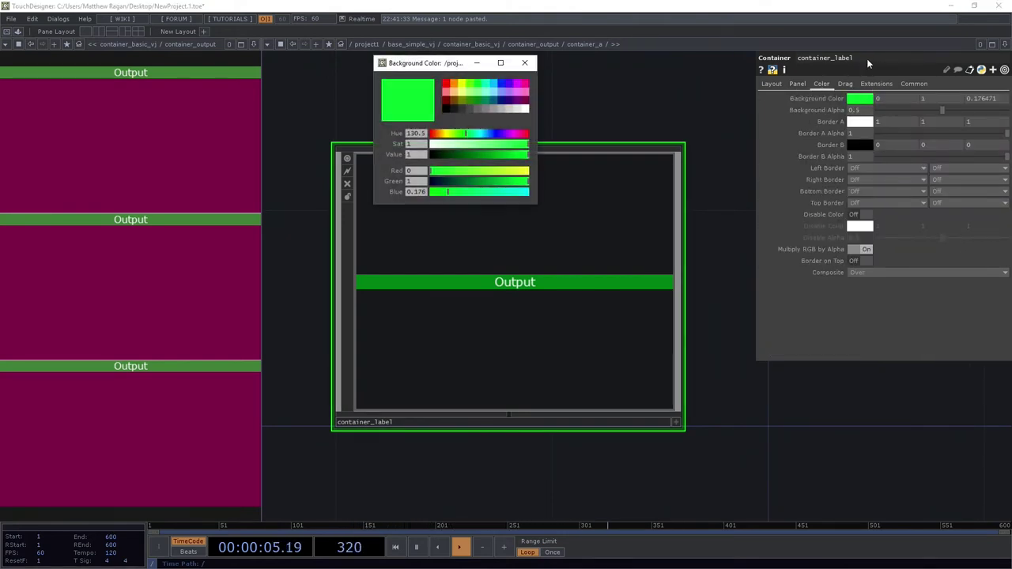
{"action": "left_click", "coordinate": [508, 93]}
{"action": "left_click", "coordinate": [504, 85]}
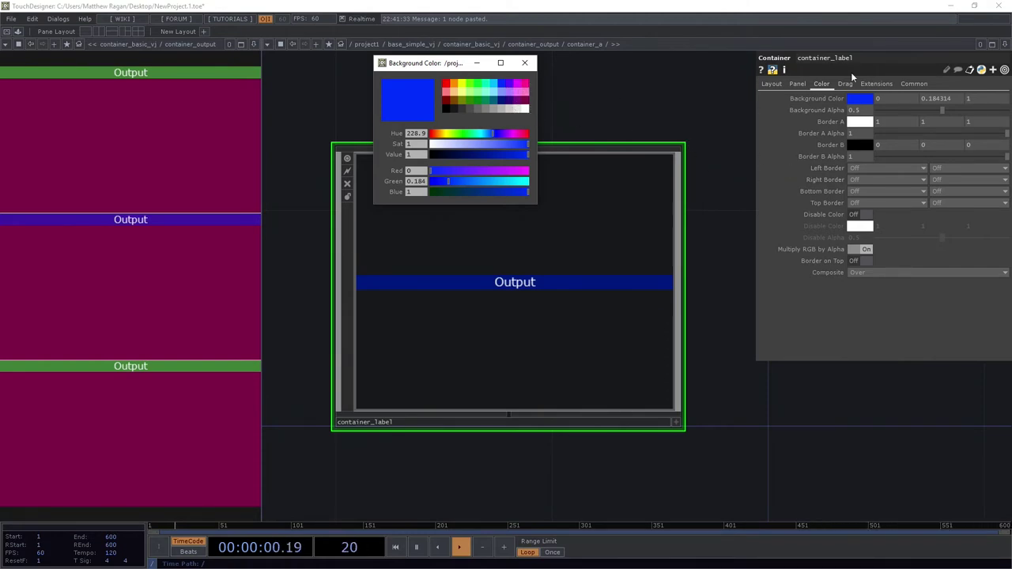
{"action": "left_click", "coordinate": [504, 95]}
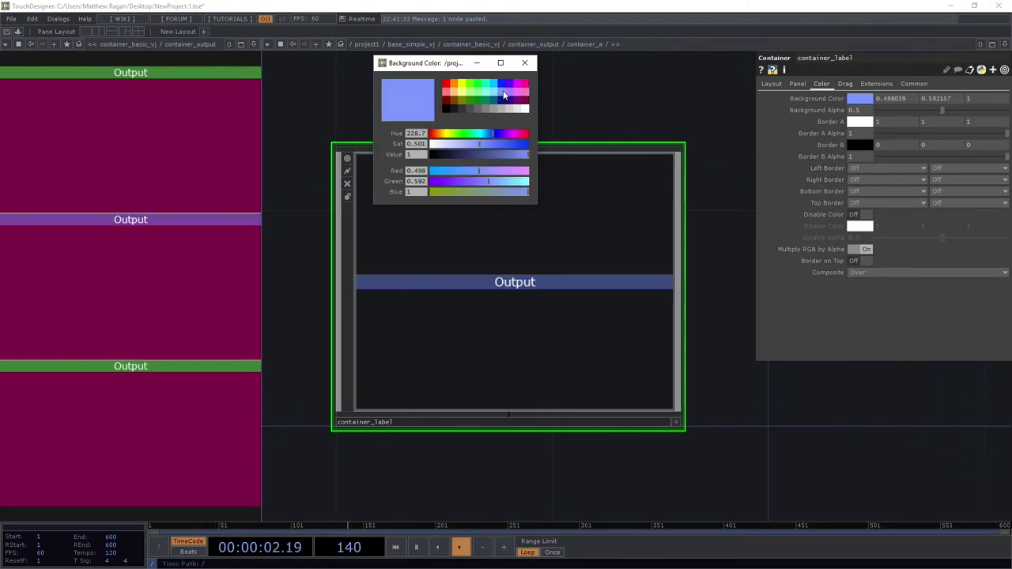
{"action": "left_click", "coordinate": [507, 102]}
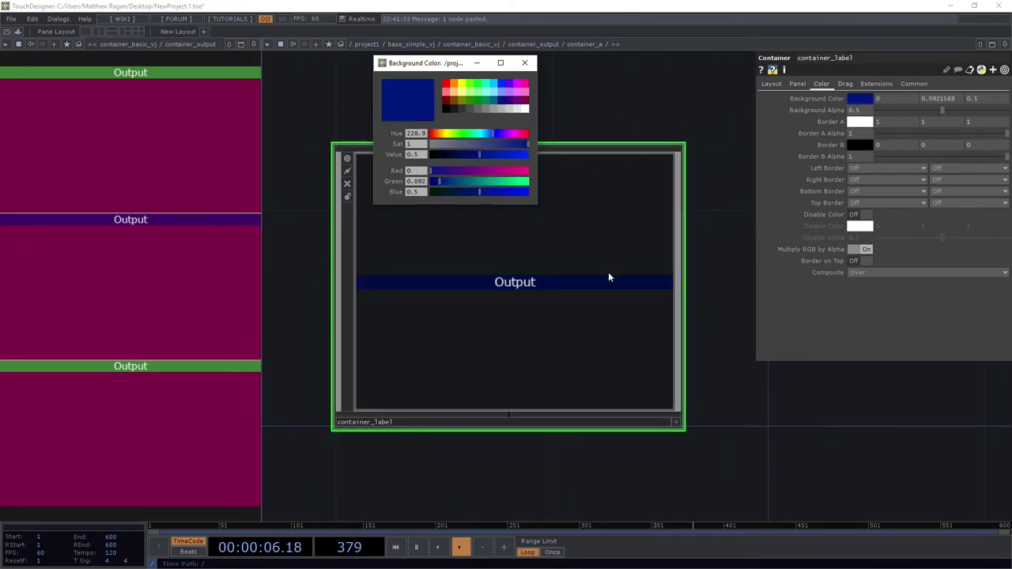
Inside container_a's label container, replace the text in table1 with "A Deck"
{"action": "scroll", "coordinate": [595, 272], "scroll_direction": "up", "scroll_amount": 5}
{"action": "left_click", "coordinate": [420, 218]}
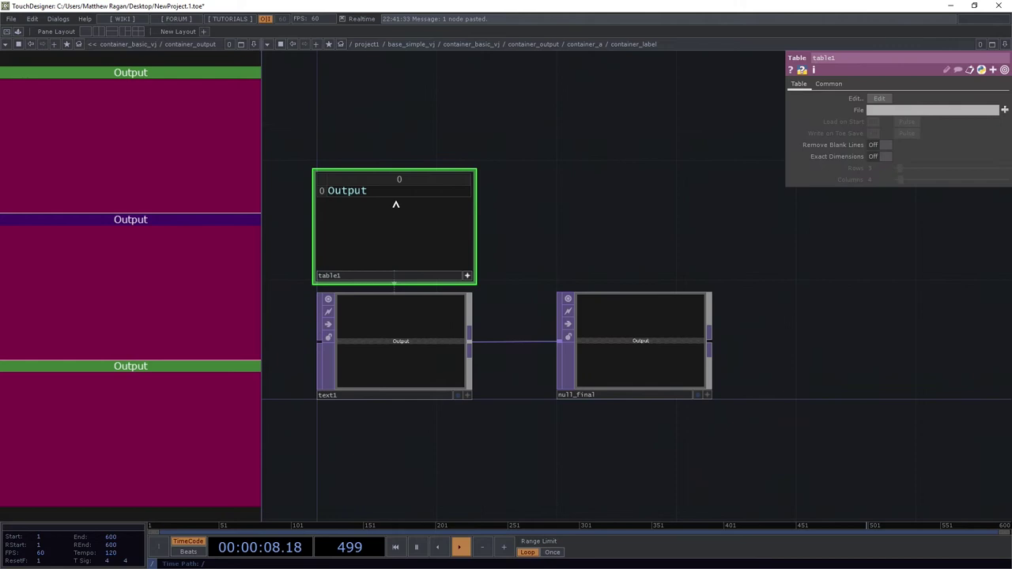
{"action": "left_click", "coordinate": [399, 188]}
{"action": "type", "text": "Dec"}
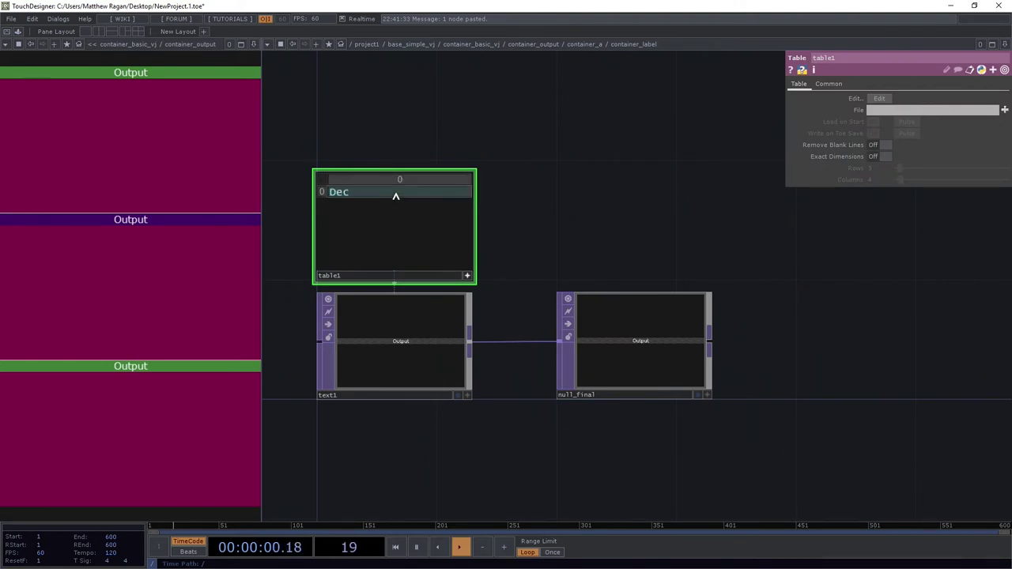
{"action": "type", "text": "k A"}
{"action": "left_click_drag", "start_coordinate": [381, 197], "coordinate": [273, 197]}
{"action": "type", "text": "A Deck"}
{"action": "key", "text": "Return"}
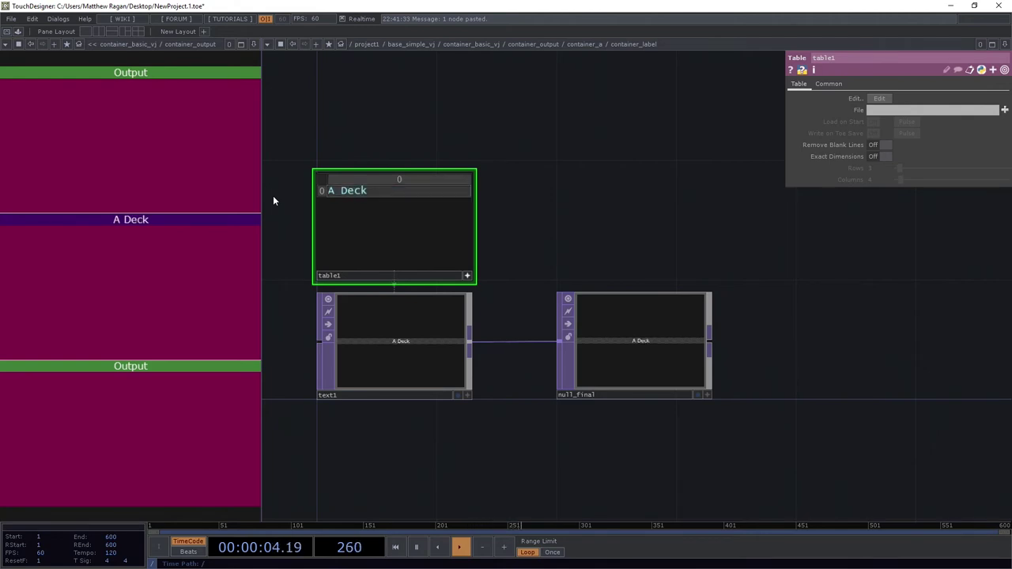
{"action": "left_click", "coordinate": [467, 275]}
Close the background color picker and go from container_a's label container into container_b's label container network
{"action": "scroll", "coordinate": [602, 196], "scroll_direction": "down", "scroll_amount": 5}
{"action": "key", "text": "u"}
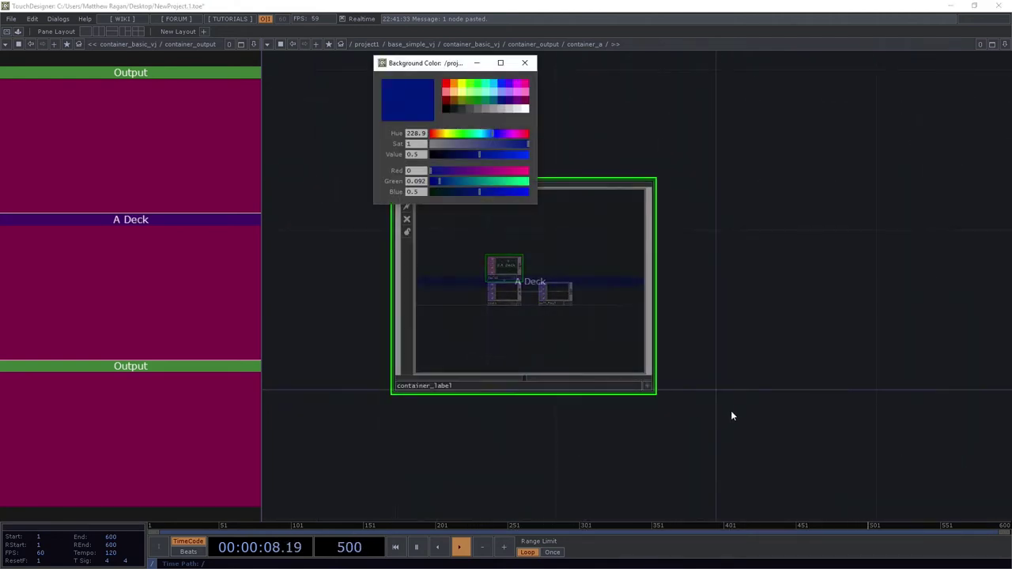
{"action": "left_click_drag", "start_coordinate": [731, 411], "coordinate": [643, 320]}
{"action": "left_click", "coordinate": [527, 62]}
{"action": "left_click_drag", "start_coordinate": [583, 173], "coordinate": [569, 186]}
{"action": "scroll", "coordinate": [570, 186], "scroll_direction": "down", "scroll_amount": 6}
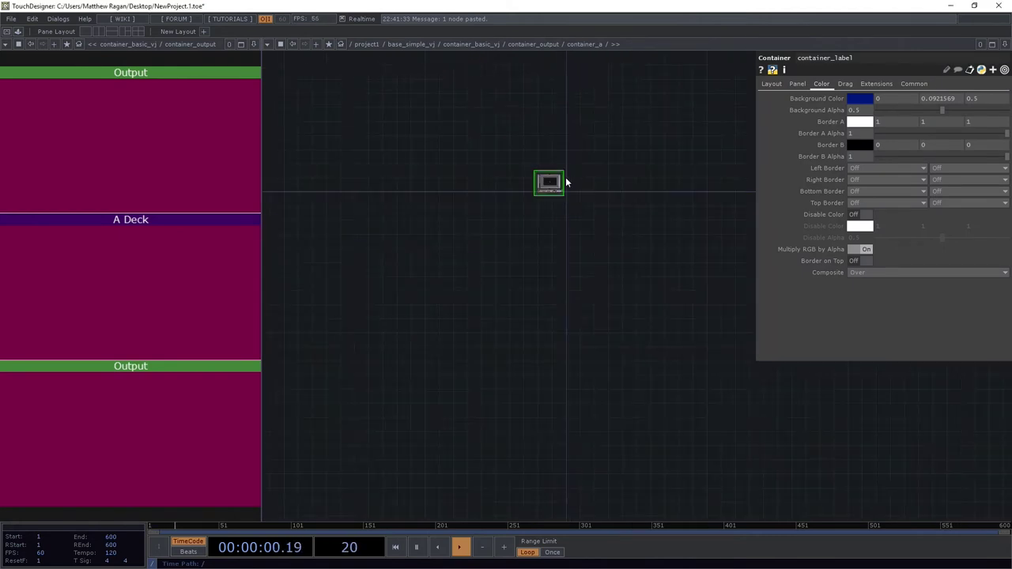
{"action": "scroll", "coordinate": [456, 377], "scroll_direction": "up", "scroll_amount": 3}
{"action": "scroll", "coordinate": [456, 376], "scroll_direction": "down", "scroll_amount": 2}
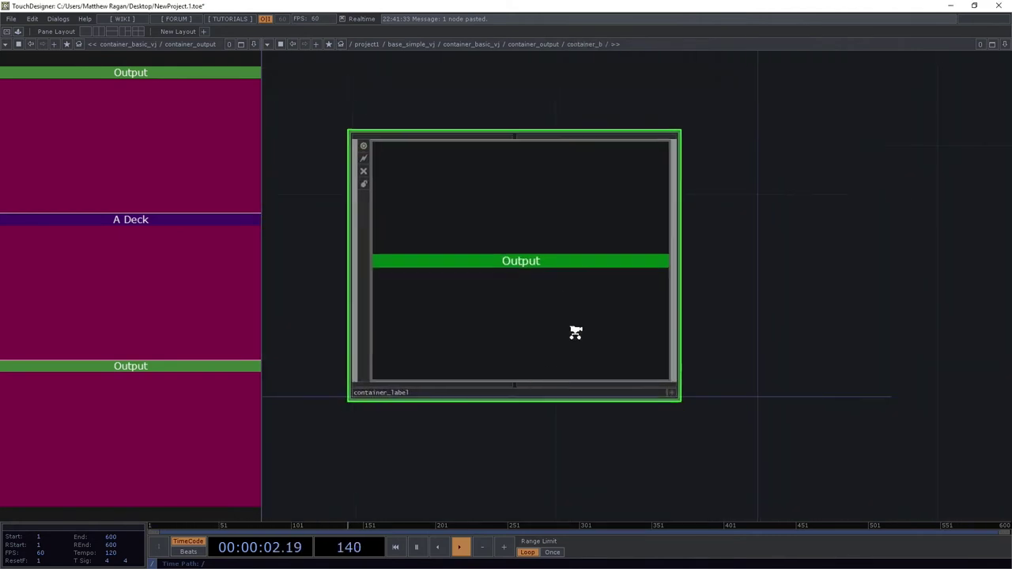
{"action": "scroll", "coordinate": [553, 386], "scroll_direction": "up", "scroll_amount": 6}
{"action": "key", "text": "p"}
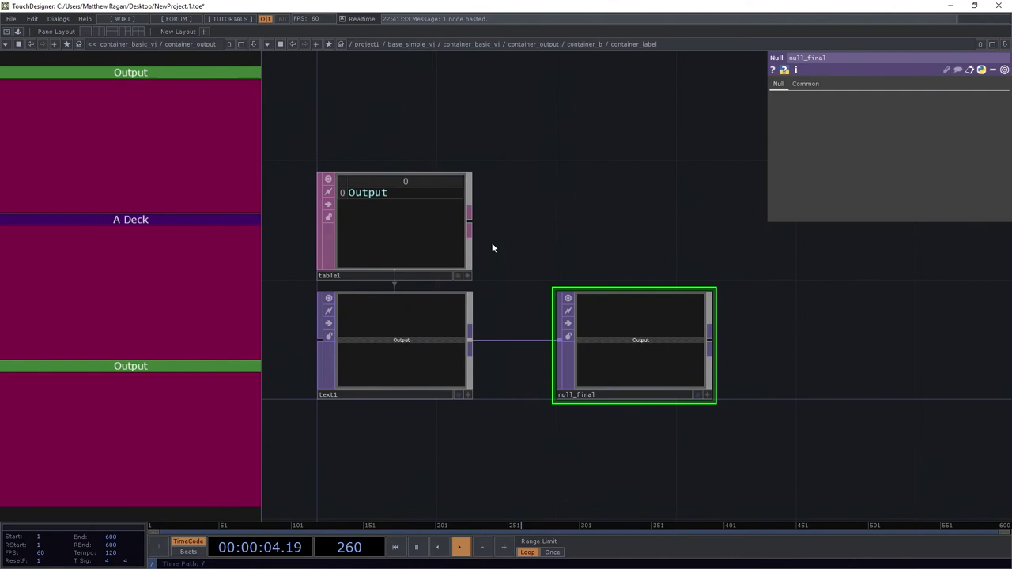
Replace the text in table1 inside container_b's label container with "B Deck"
{"action": "left_click", "coordinate": [459, 243]}
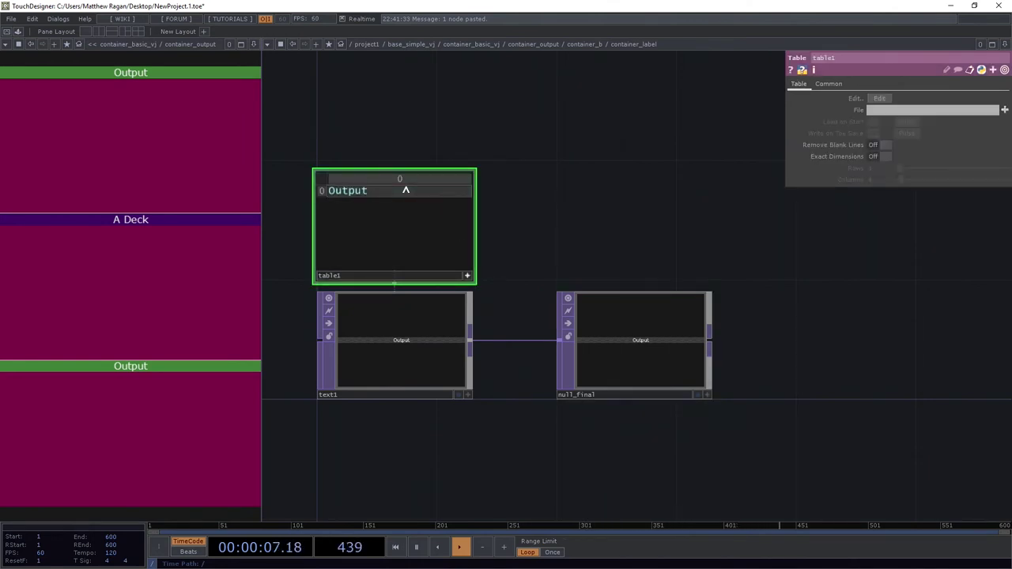
{"action": "double_click", "coordinate": [400, 195]}
{"action": "type", "text": "B"}
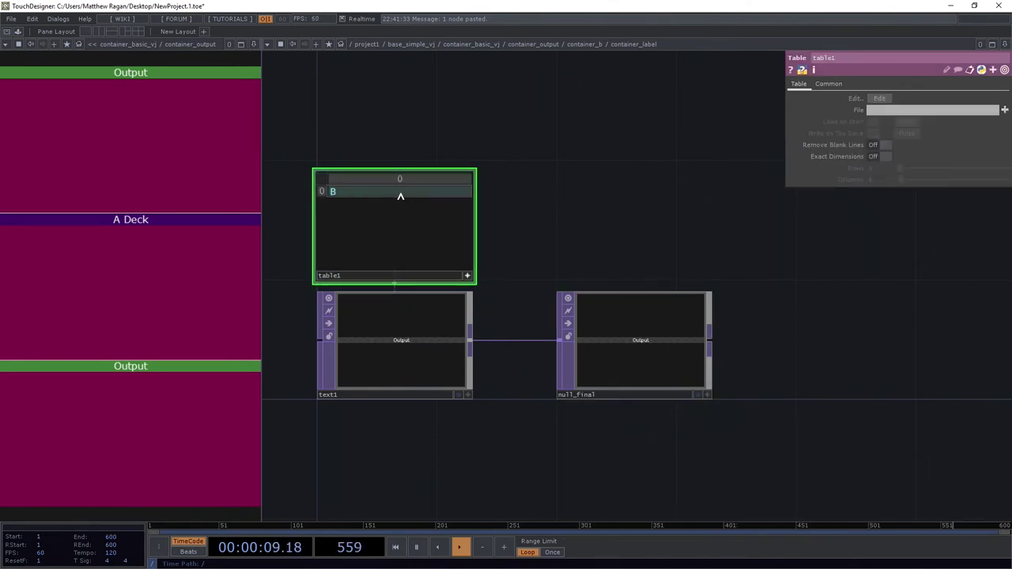
{"action": "type", "text": " Dek"}
{"action": "key", "text": "Return"}
{"action": "left_click", "coordinate": [400, 196]}
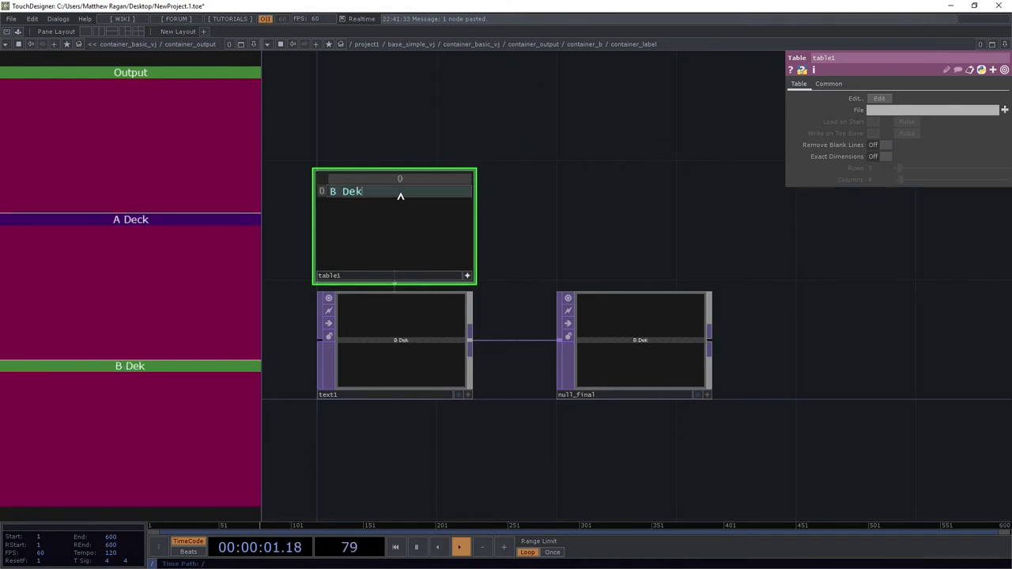
{"action": "key", "text": "BackSpace"}
{"action": "type", "text": "ck"}
{"action": "key", "text": "Return"}
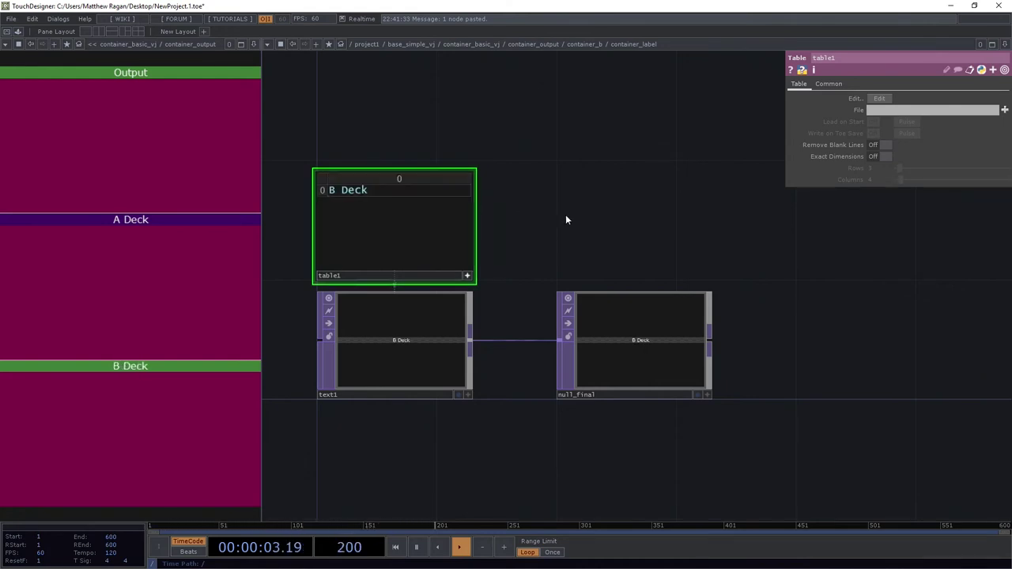
{"action": "left_click", "coordinate": [467, 276]}
Set the background color of container_b's label container to dark orange (0.703, 0.383204, 0)
{"action": "scroll", "coordinate": [541, 247], "scroll_direction": "down", "scroll_amount": 3}
{"action": "scroll", "coordinate": [542, 235], "scroll_direction": "down", "scroll_amount": 3}
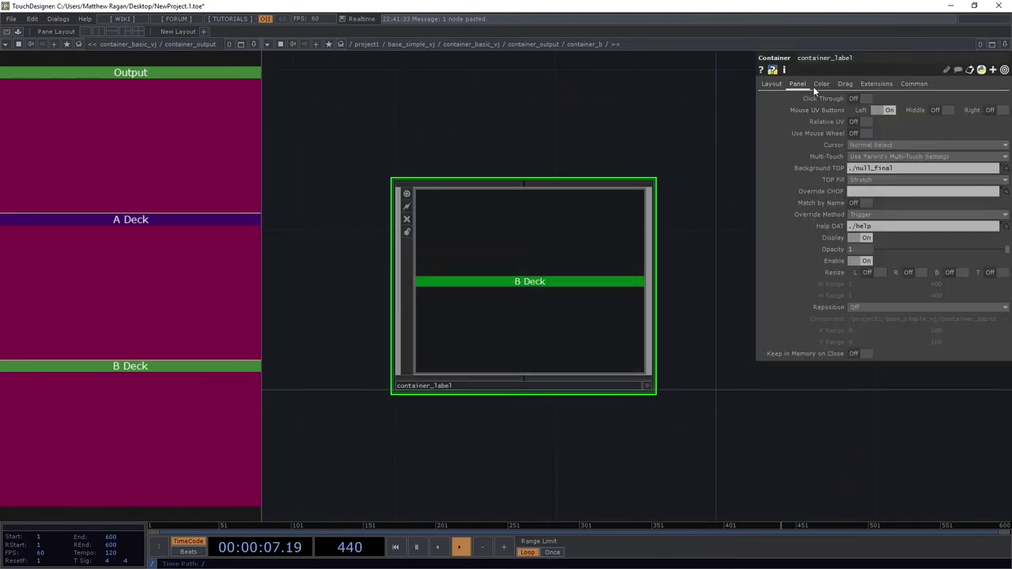
{"action": "left_click", "coordinate": [821, 83]}
{"action": "left_click", "coordinate": [858, 98]}
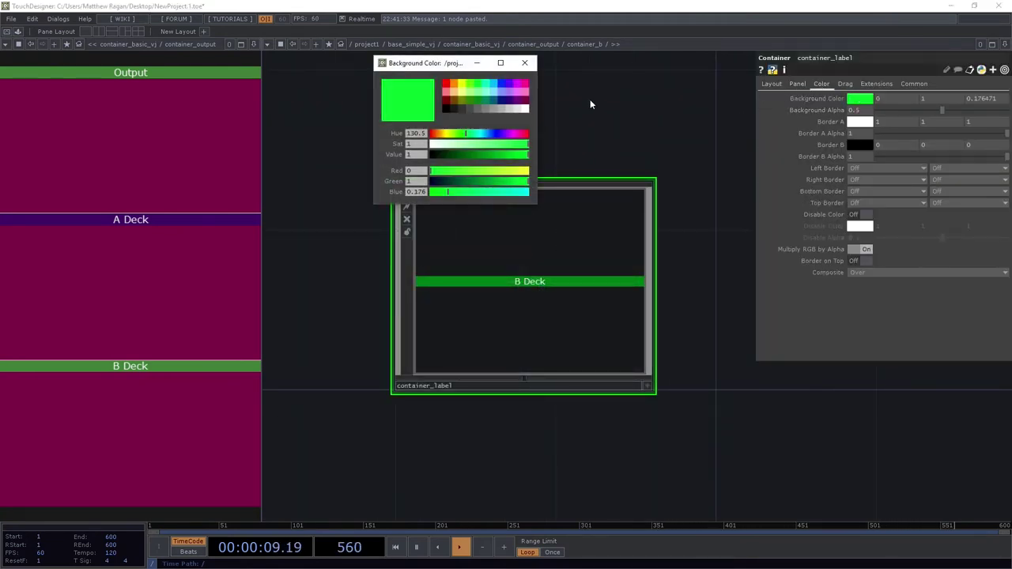
{"action": "left_click", "coordinate": [459, 88]}
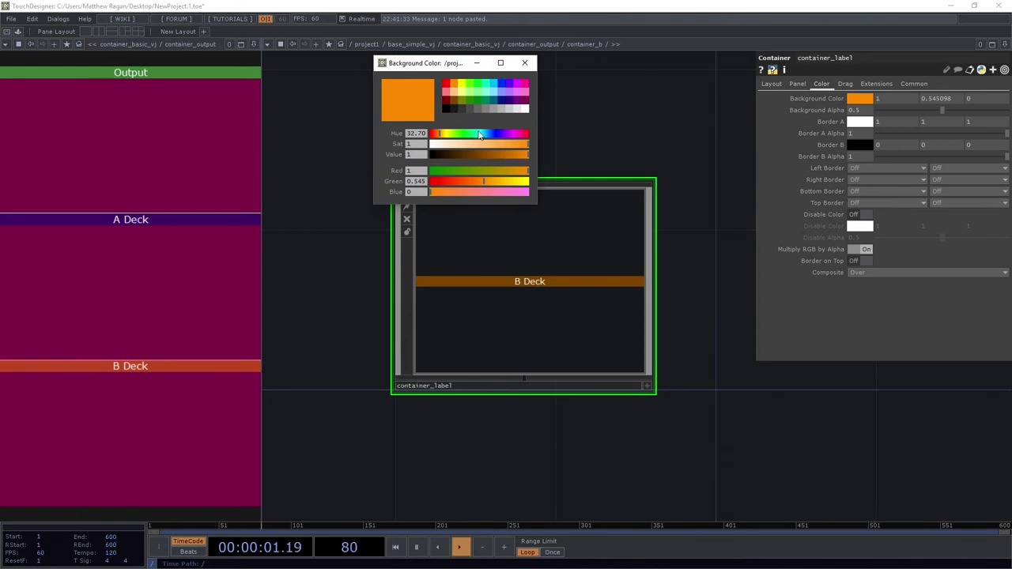
{"action": "left_click_drag", "start_coordinate": [517, 152], "coordinate": [501, 156]}
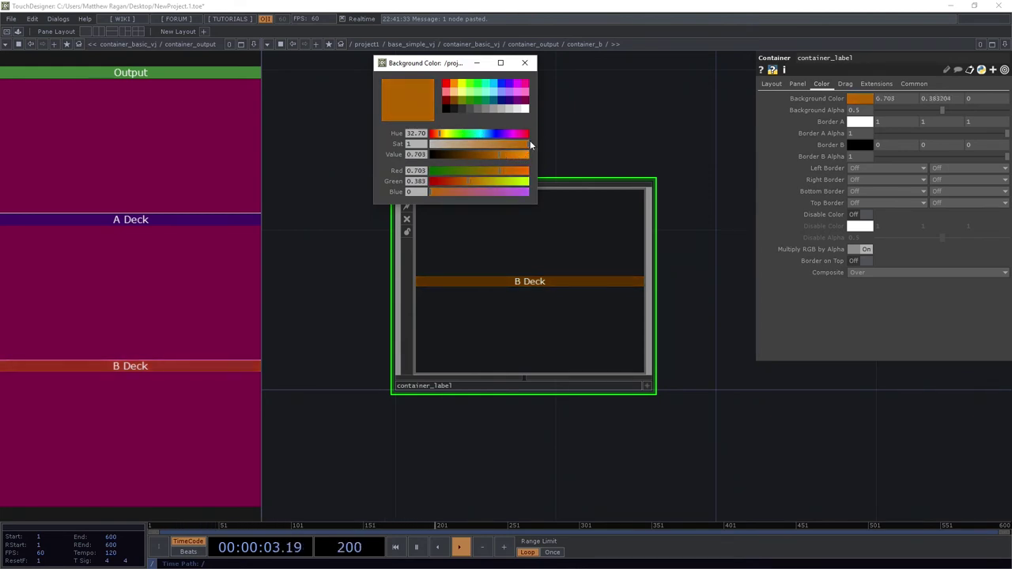
{"action": "left_click", "coordinate": [528, 61]}
Set the background alpha of the parent container_output in container_basic_vj to 0
{"action": "key", "text": "u"}
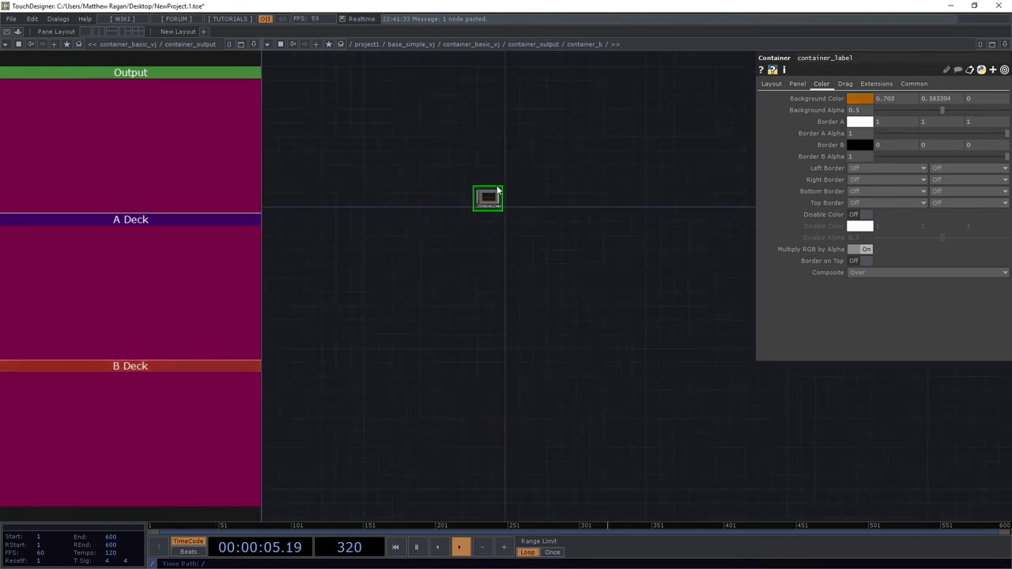
{"action": "key", "text": "u"}
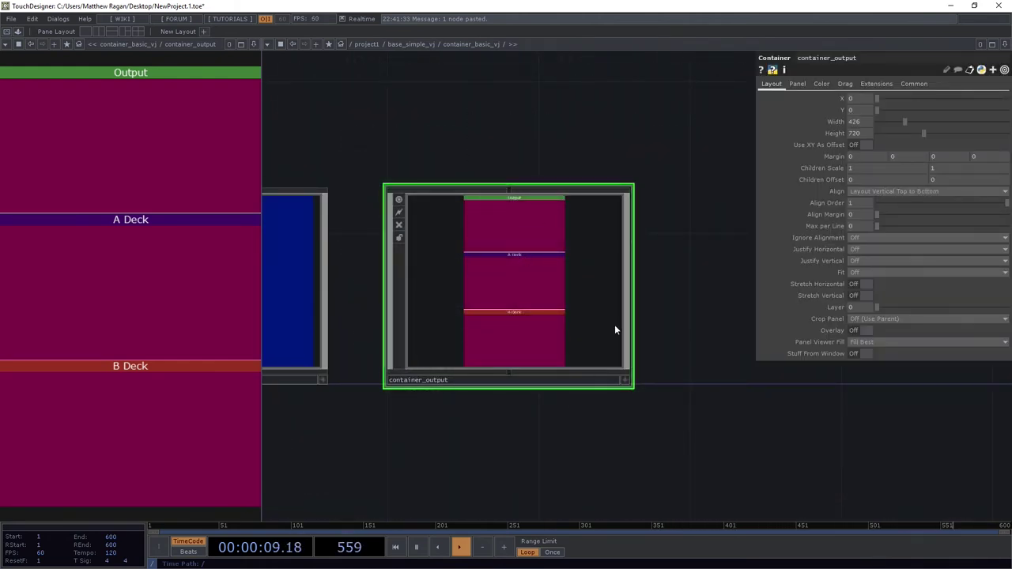
{"action": "left_click", "coordinate": [804, 82]}
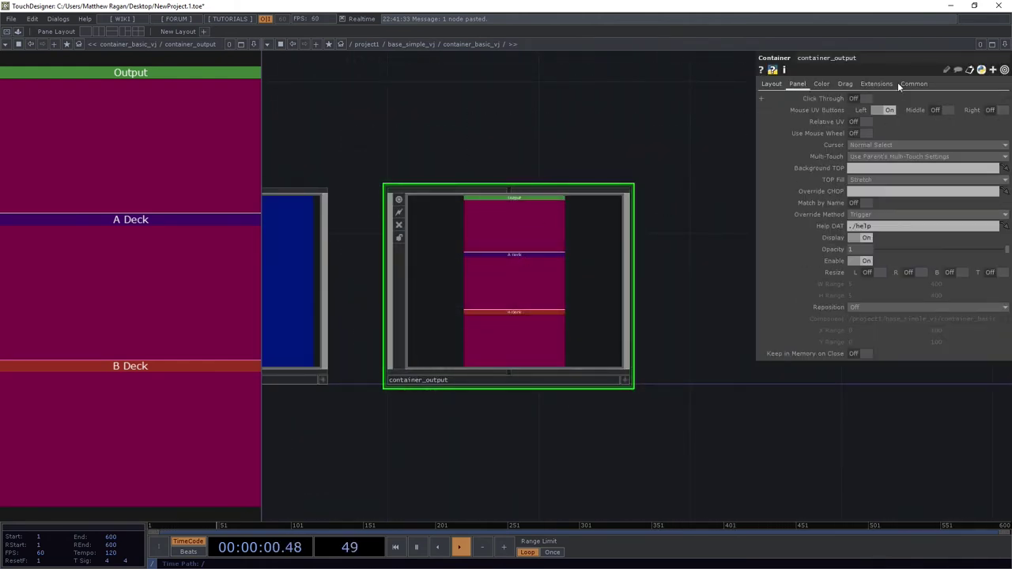
{"action": "left_click", "coordinate": [822, 84]}
{"action": "left_click_drag", "start_coordinate": [973, 113], "coordinate": [563, 110]}
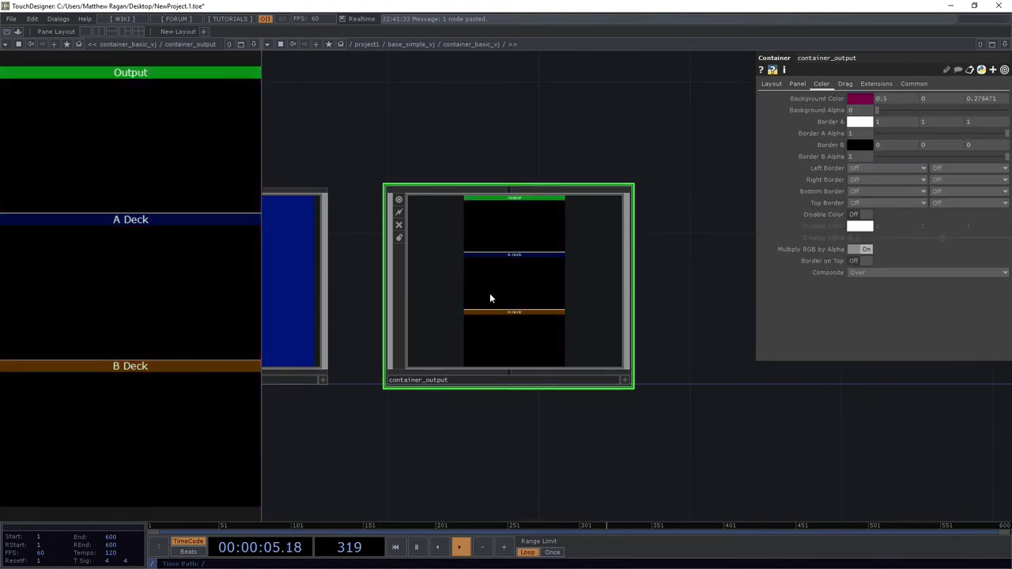
Set the background color of container_b's label container to dark magenta (0.5, 0, 0.276471)
{"action": "scroll", "coordinate": [490, 301], "scroll_direction": "up", "scroll_amount": 5}
{"action": "scroll", "coordinate": [527, 436], "scroll_direction": "up", "scroll_amount": 6}
{"action": "key", "text": "p"}
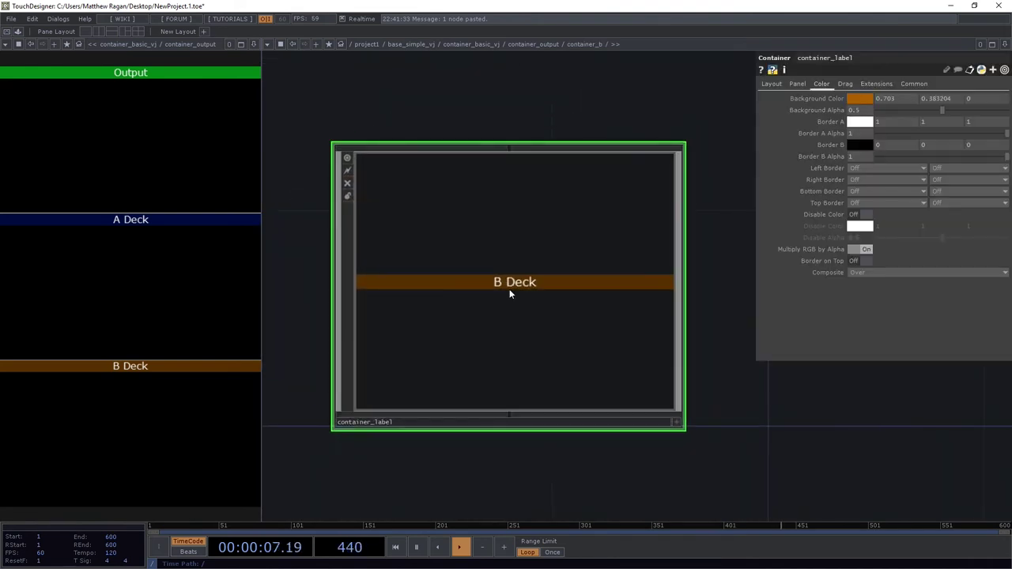
{"action": "left_click", "coordinate": [865, 99]}
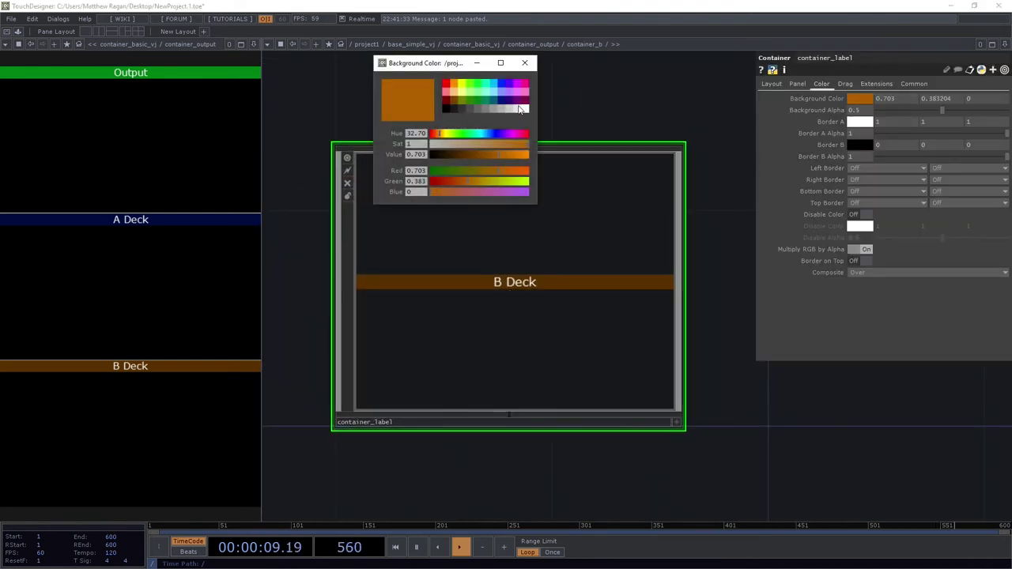
{"action": "left_click", "coordinate": [463, 95]}
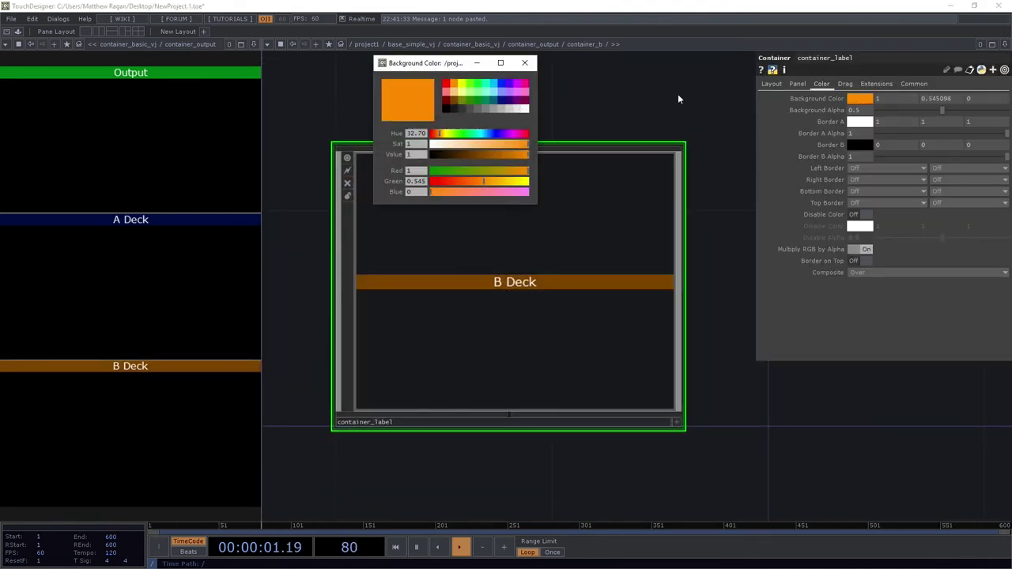
{"action": "left_click", "coordinate": [524, 100]}
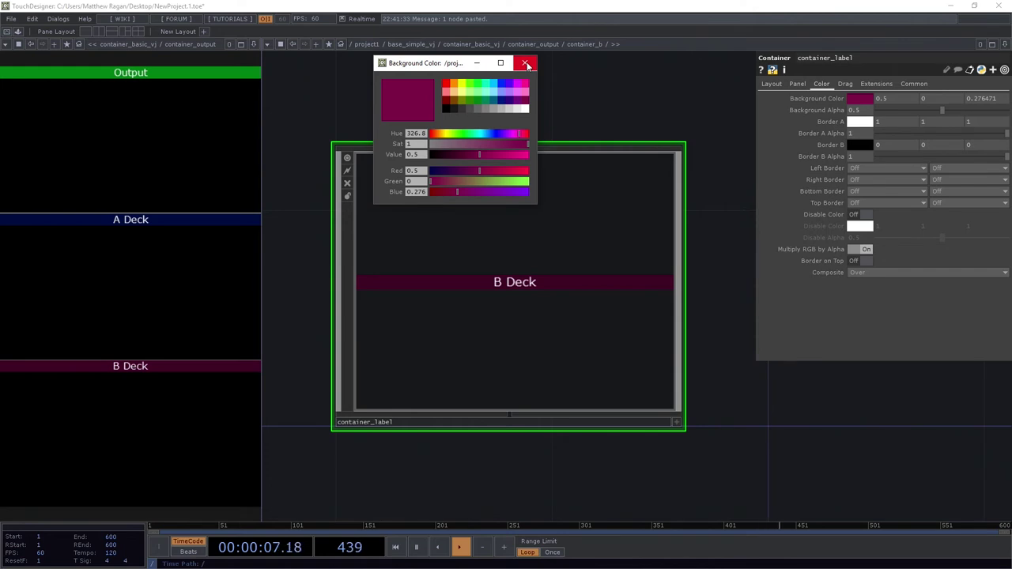
{"action": "left_click", "coordinate": [526, 63]}
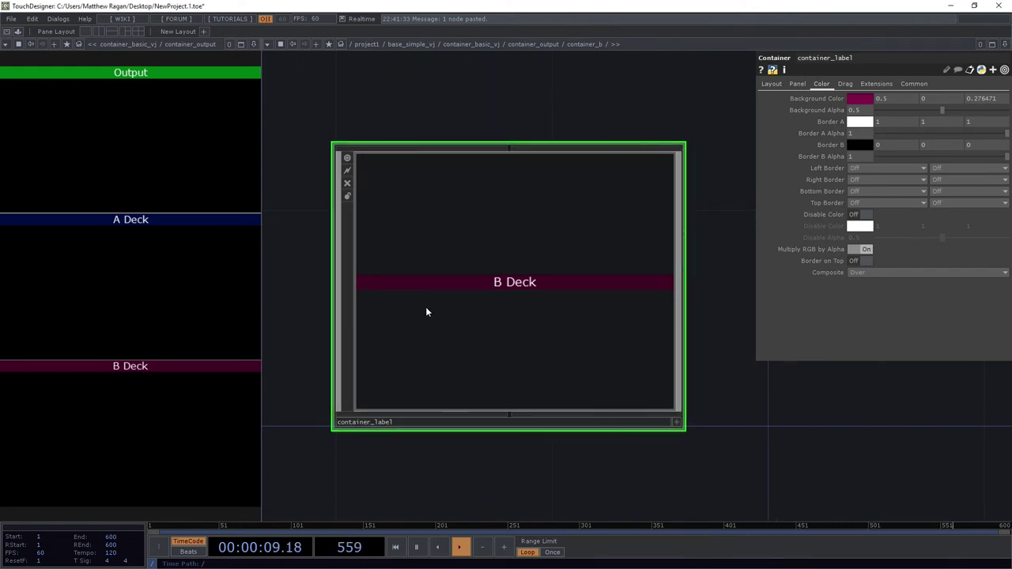
Return to the parent container_output network and examine its output, A deck and B deck containers
{"action": "scroll", "coordinate": [503, 353], "scroll_direction": "down", "scroll_amount": 3}
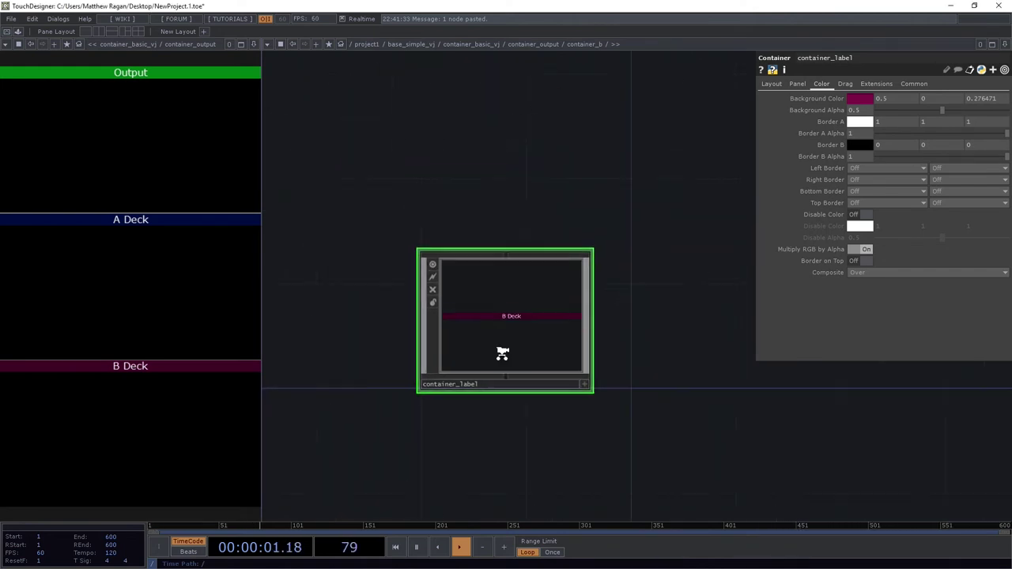
{"action": "key", "text": "u"}
{"action": "left_click_drag", "start_coordinate": [613, 164], "coordinate": [490, 431]}
{"action": "scroll", "coordinate": [477, 389], "scroll_direction": "down", "scroll_amount": 4}
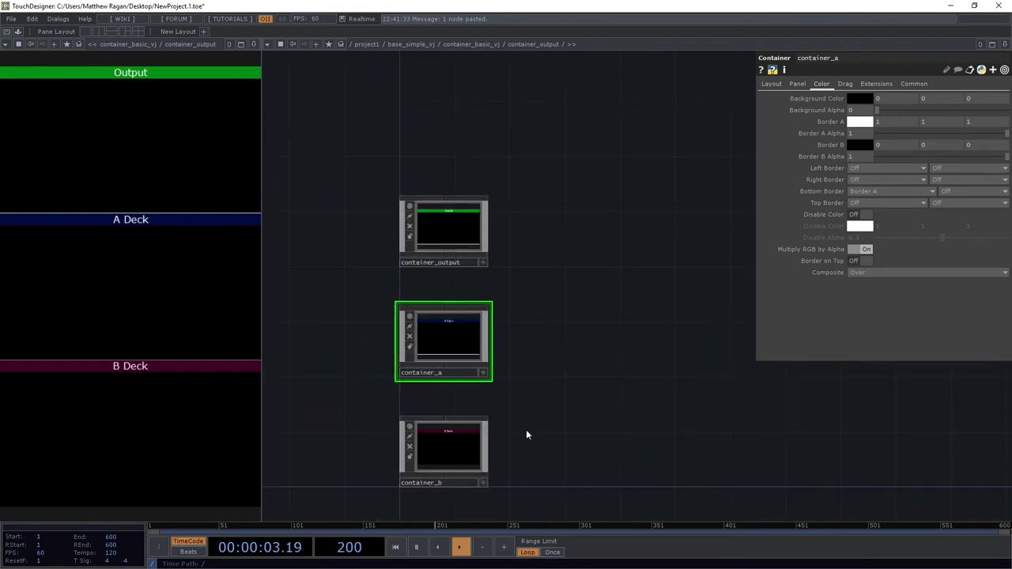
{"action": "left_click_drag", "start_coordinate": [519, 399], "coordinate": [539, 390]}
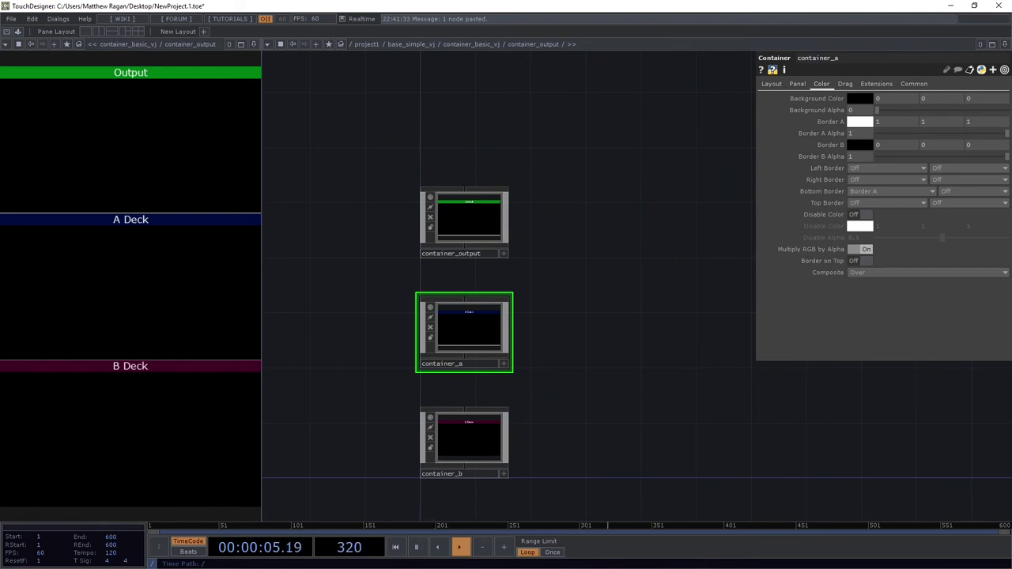
{"action": "scroll", "coordinate": [420, 317], "scroll_direction": "up", "scroll_amount": 4}
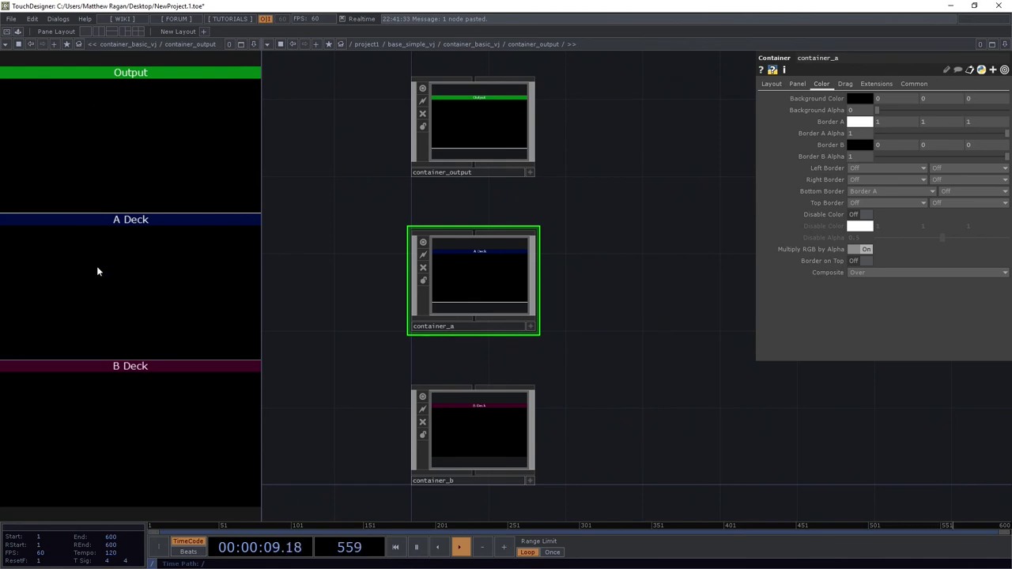
{"action": "left_click_drag", "start_coordinate": [601, 287], "coordinate": [600, 387]}
{"action": "scroll", "coordinate": [507, 259], "scroll_direction": "up", "scroll_amount": 4}
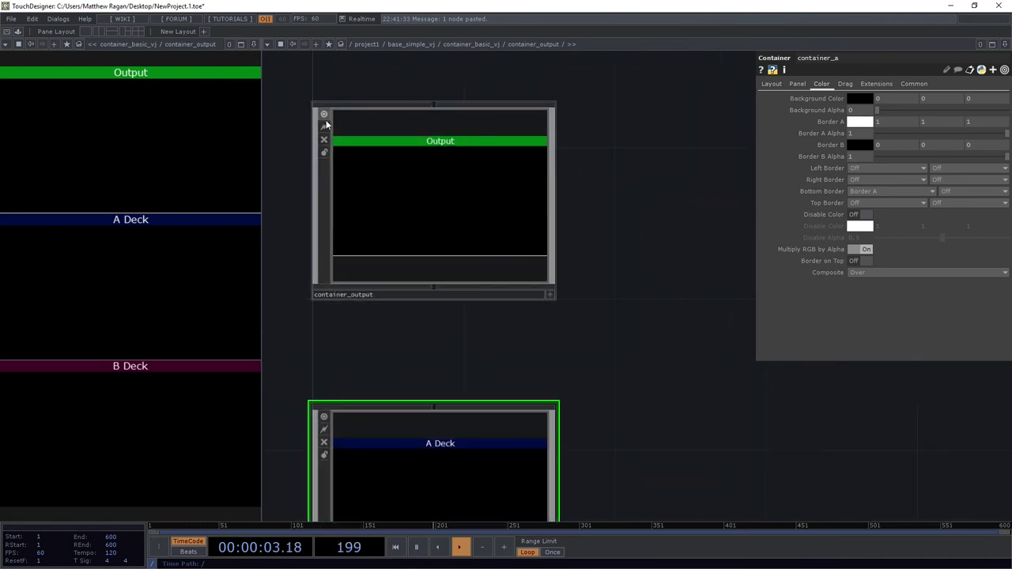
{"action": "scroll", "coordinate": [459, 331], "scroll_direction": "down", "scroll_amount": 4}
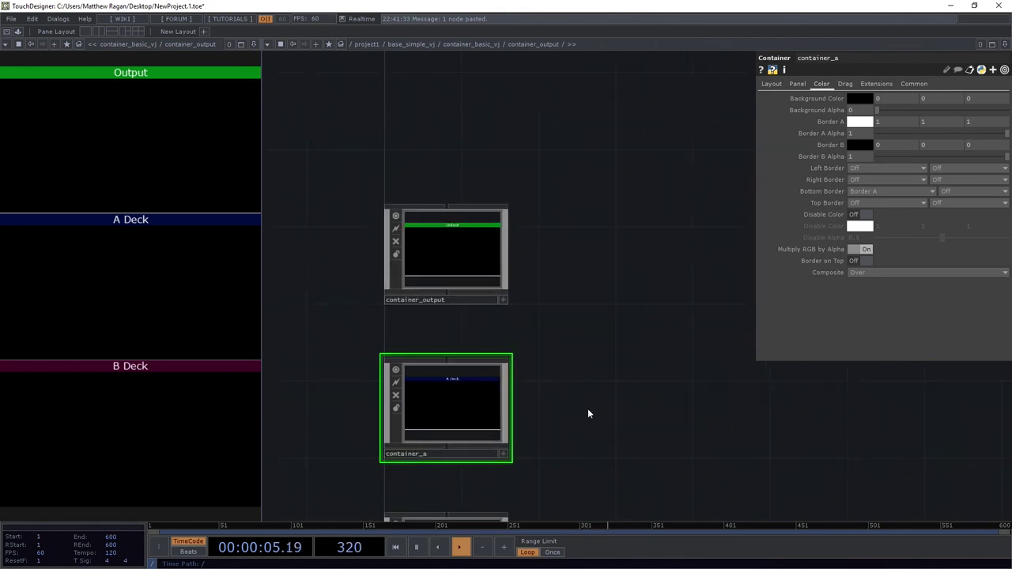
{"action": "left_click_drag", "start_coordinate": [588, 411], "coordinate": [599, 251]}
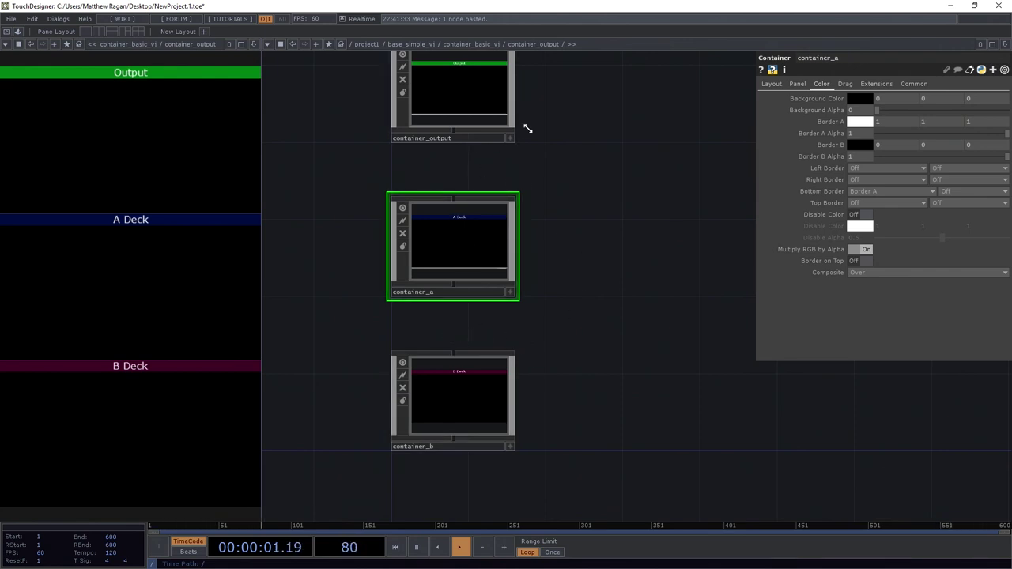
{"action": "left_click_drag", "start_coordinate": [529, 127], "coordinate": [537, 200]}
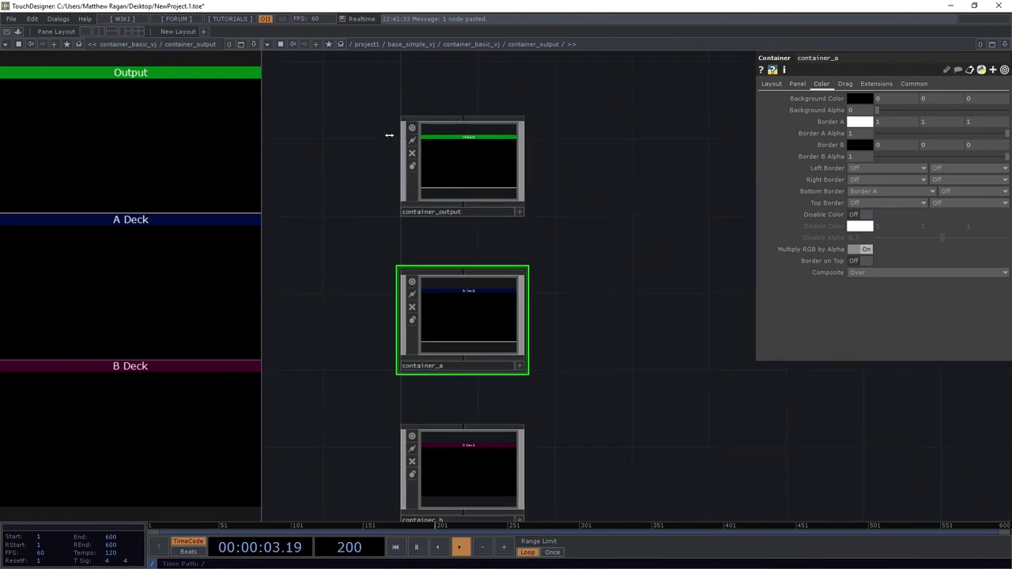